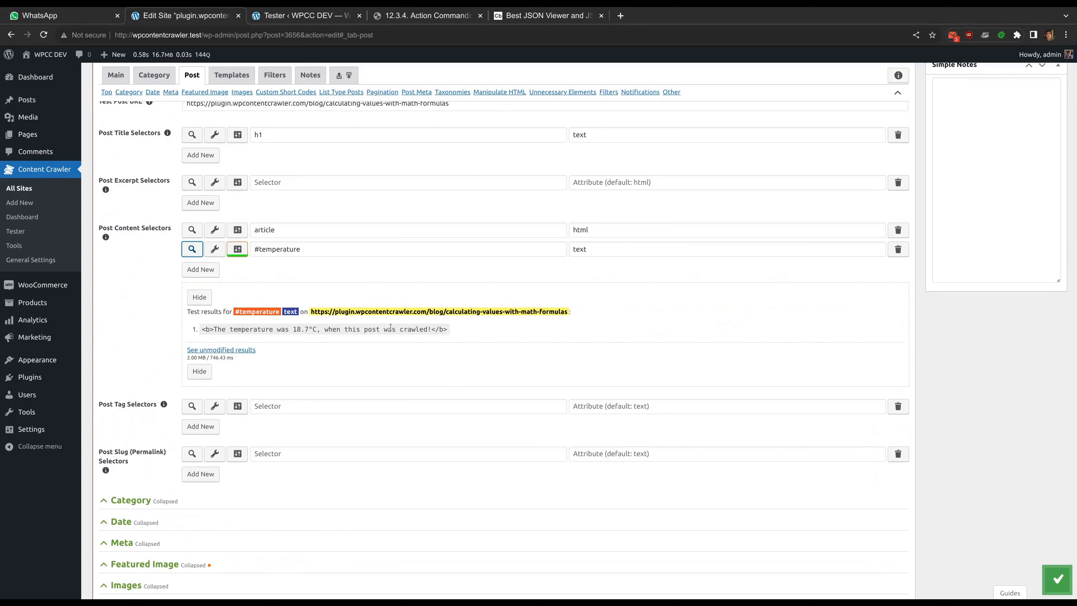
Check the unmodified test results of the #temperature content selector and hide the test results
{"action": "left_click", "coordinate": [451, 330]}
{"action": "left_click", "coordinate": [221, 351]}
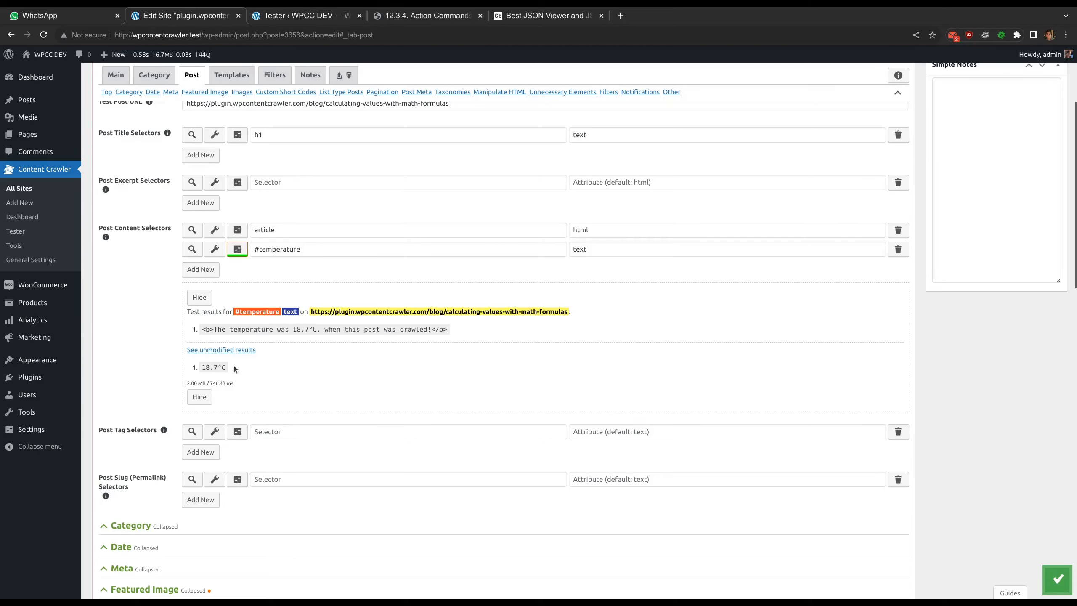
{"action": "left_click", "coordinate": [199, 297]}
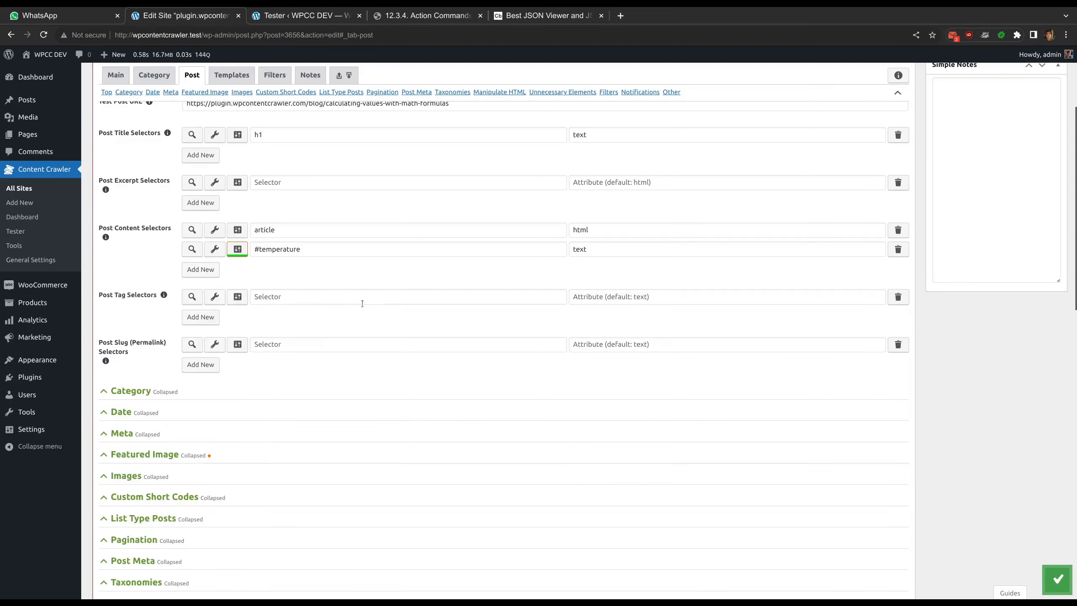
Review the command summary of the "Retrieve the current temperature from Open Meteo API" post page filter and expand the filter
{"action": "scroll", "coordinate": [362, 302], "scroll_direction": "down", "scroll_amount": 10}
{"action": "scroll", "coordinate": [362, 303], "scroll_direction": "down", "scroll_amount": 3}
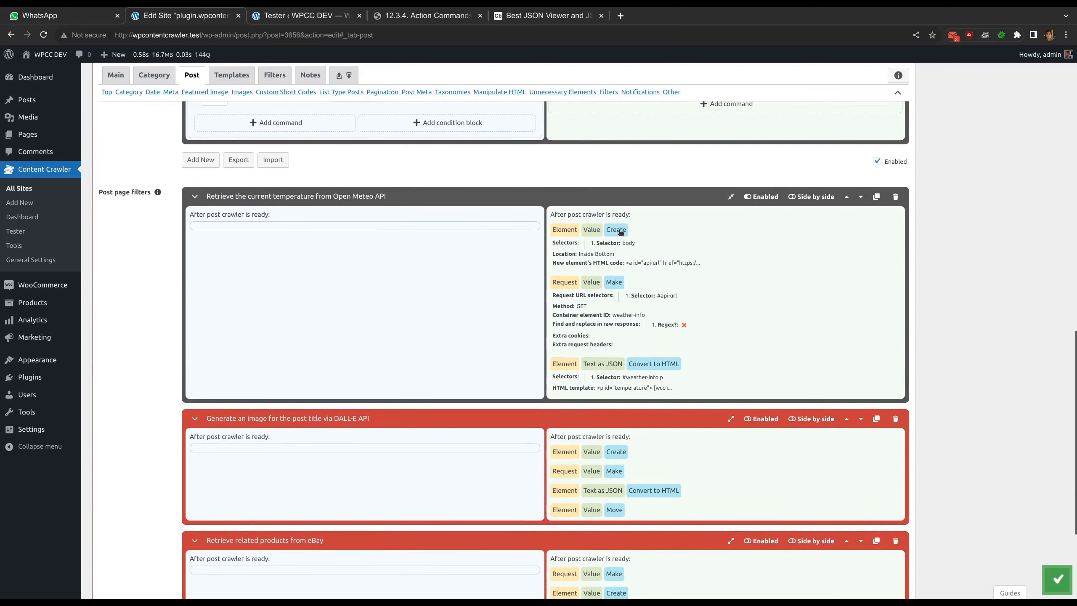
{"action": "left_click_drag", "start_coordinate": [644, 263], "coordinate": [656, 263]}
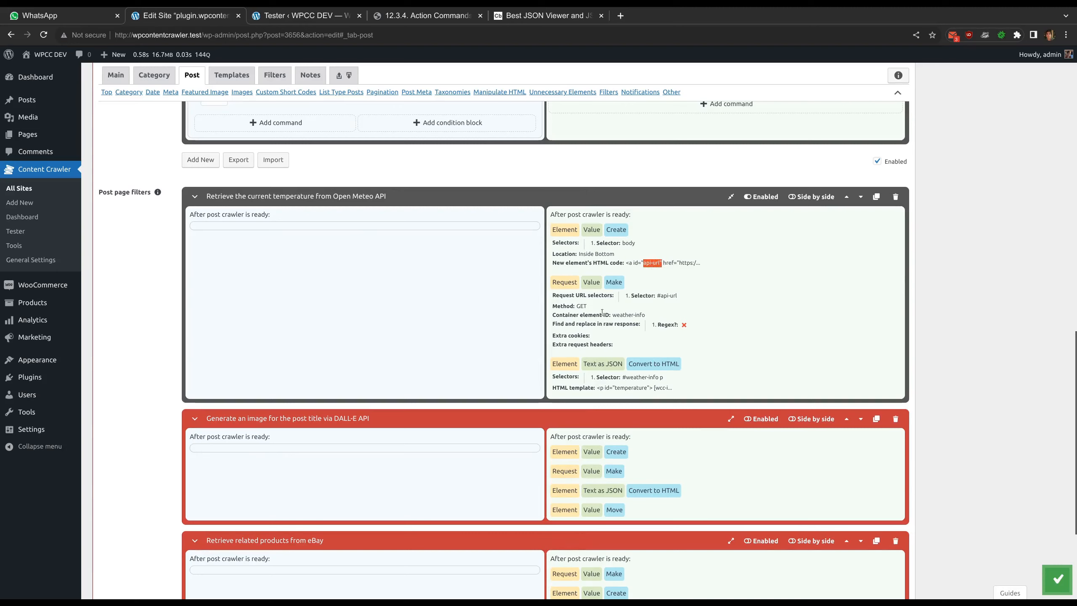
{"action": "left_click_drag", "start_coordinate": [655, 296], "coordinate": [679, 296]}
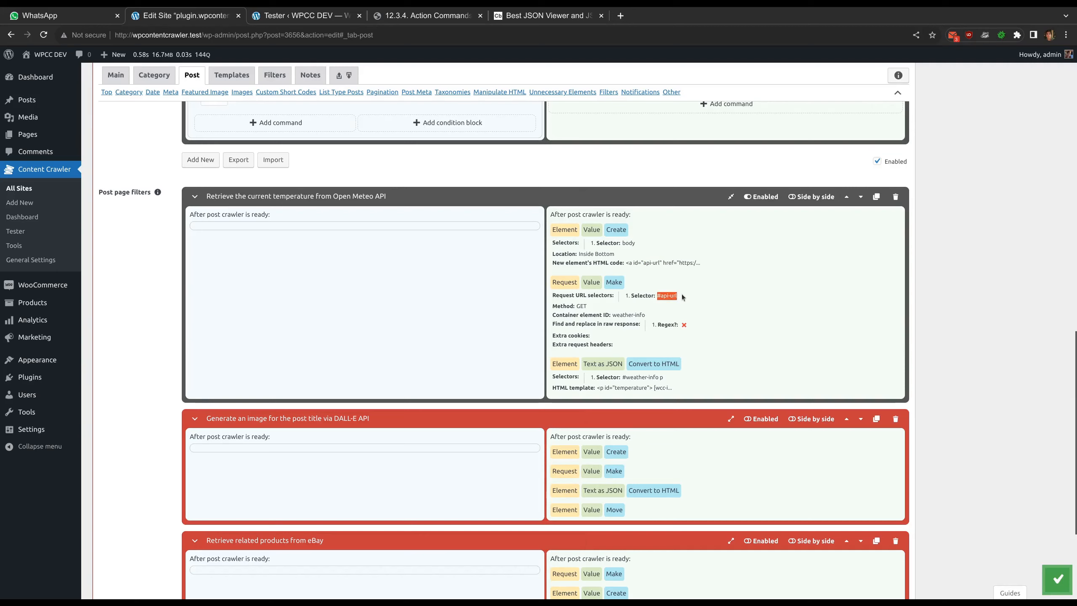
{"action": "left_click", "coordinate": [681, 296]}
{"action": "left_click", "coordinate": [195, 197]}
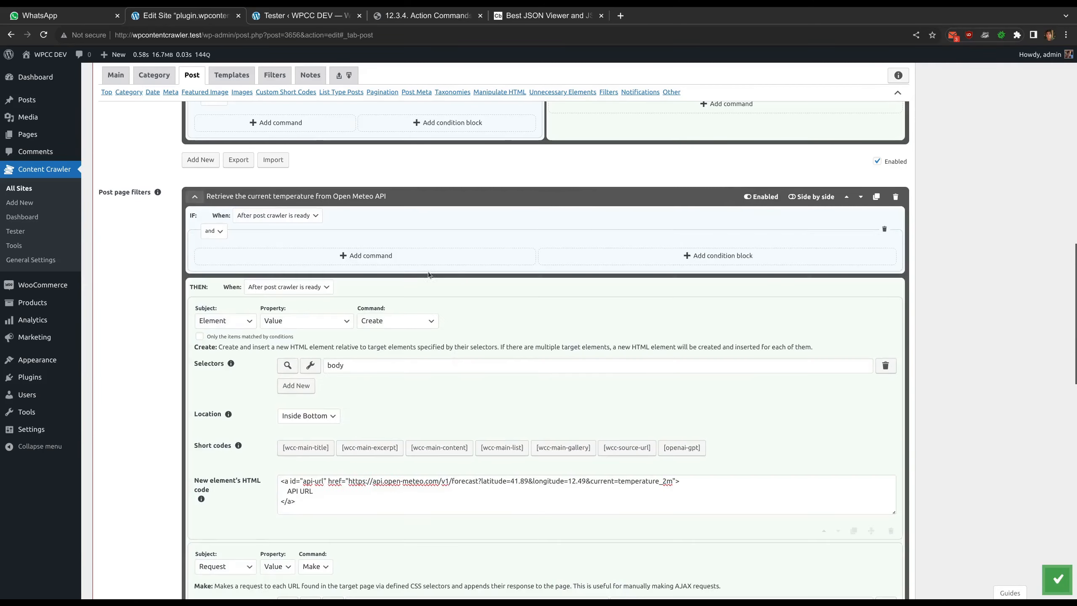
Open the Open Meteo API URL from the new element's HTML code in a new browser tab
{"action": "scroll", "coordinate": [451, 276], "scroll_direction": "down", "scroll_amount": 2}
{"action": "scroll", "coordinate": [451, 278], "scroll_direction": "down", "scroll_amount": 1}
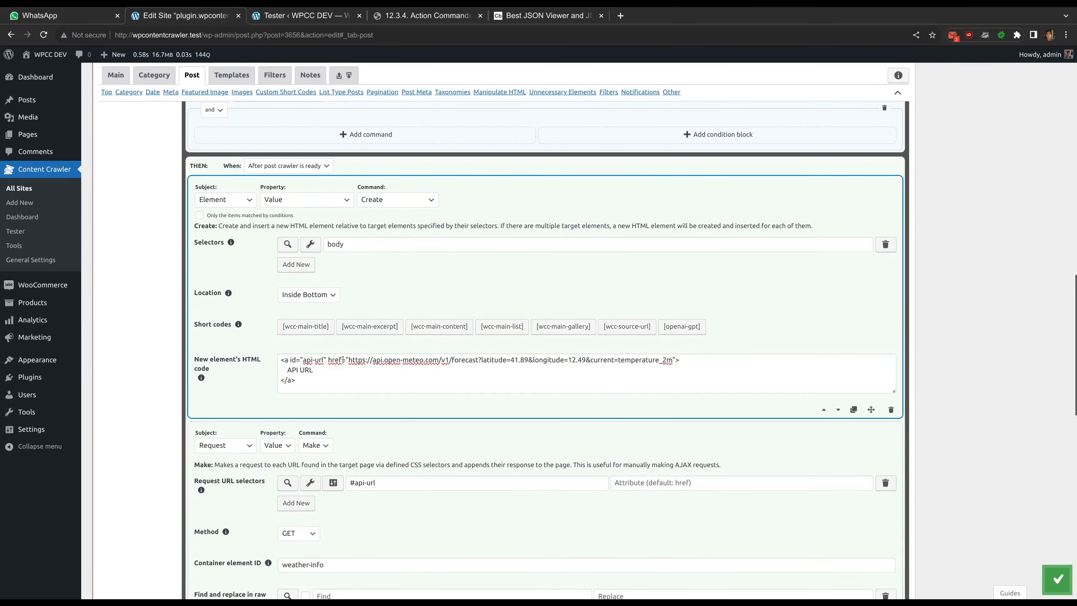
{"action": "left_click_drag", "start_coordinate": [303, 360], "coordinate": [324, 358]}
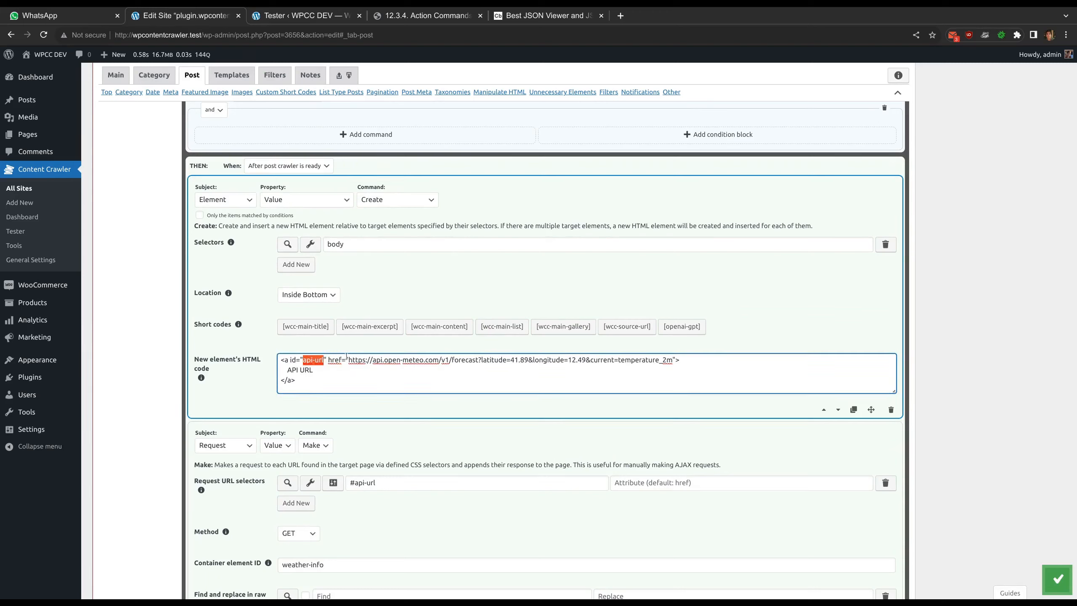
{"action": "left_click_drag", "start_coordinate": [348, 360], "coordinate": [672, 359]}
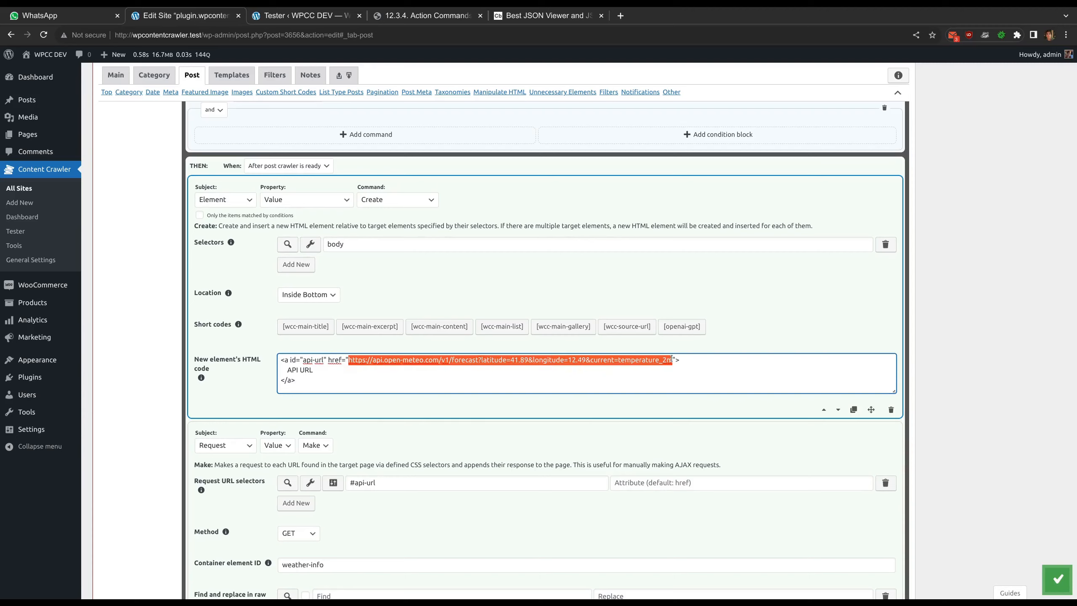
{"action": "right_click", "coordinate": [641, 363]}
{"action": "left_click", "coordinate": [684, 440]}
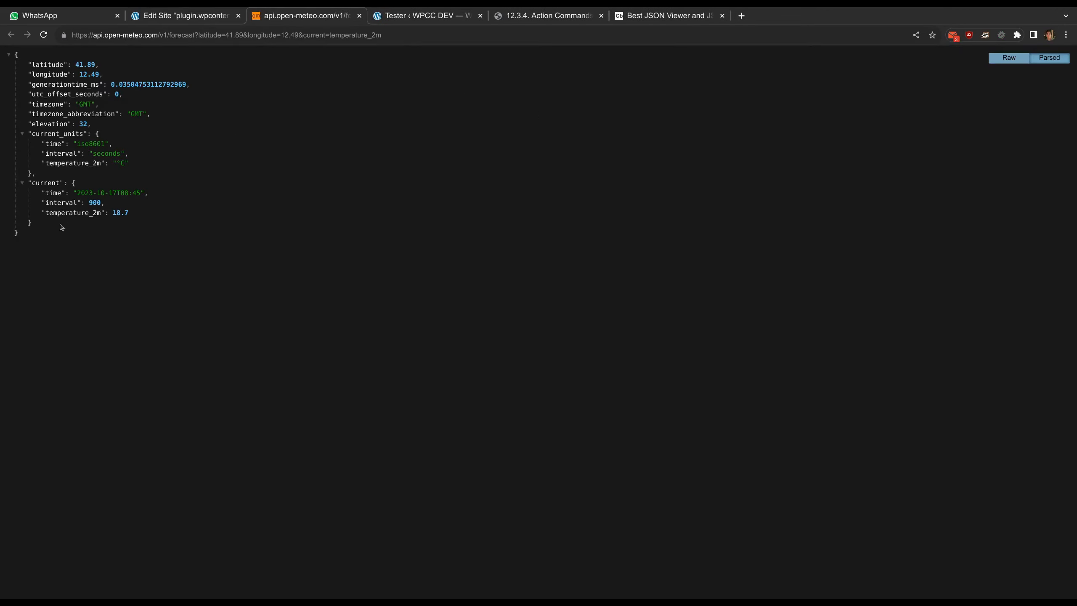
Copy the API's whole JSON response and paste it into the Code Beautify JSON Viewer
{"action": "left_click_drag", "start_coordinate": [31, 236], "coordinate": [2, 58]}
{"action": "key", "text": "ctrl+c"}
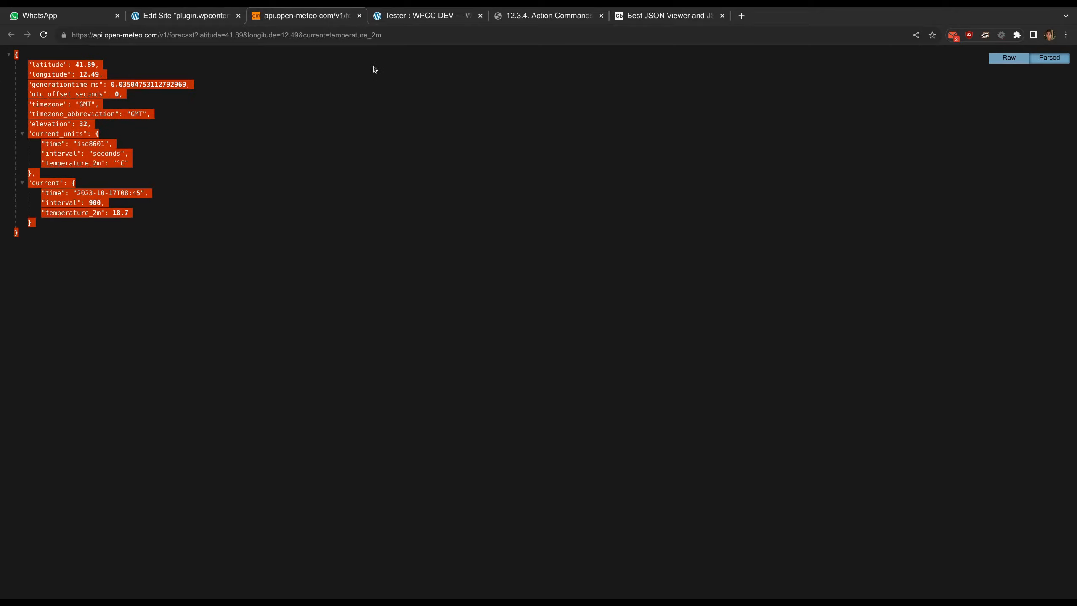
{"action": "left_click", "coordinate": [454, 81]}
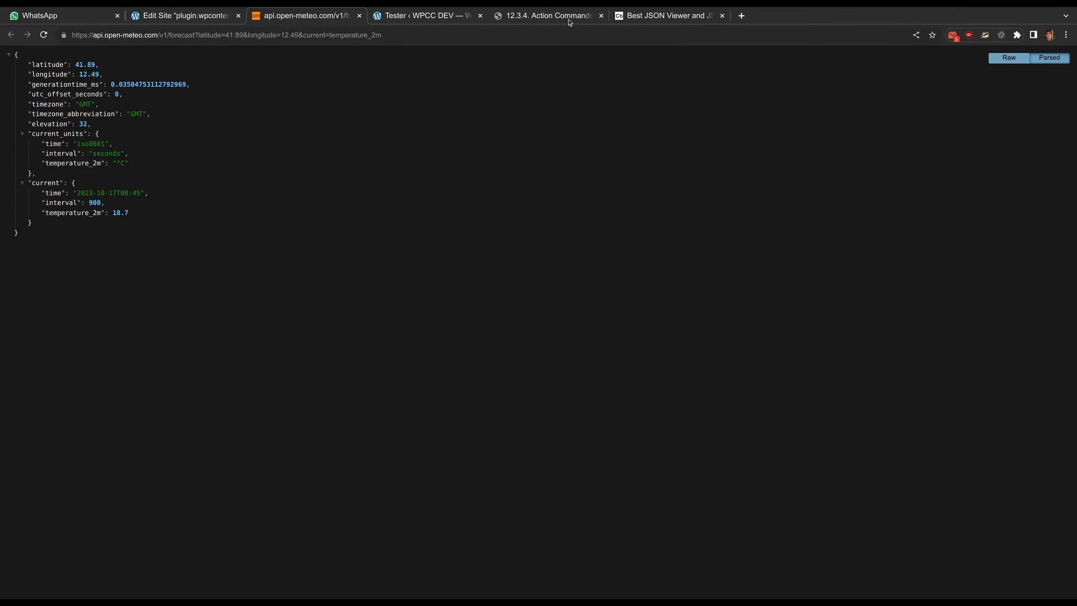
{"action": "left_click", "coordinate": [646, 16]}
{"action": "left_click", "coordinate": [301, 154]}
{"action": "key", "text": "ctrl+v"}
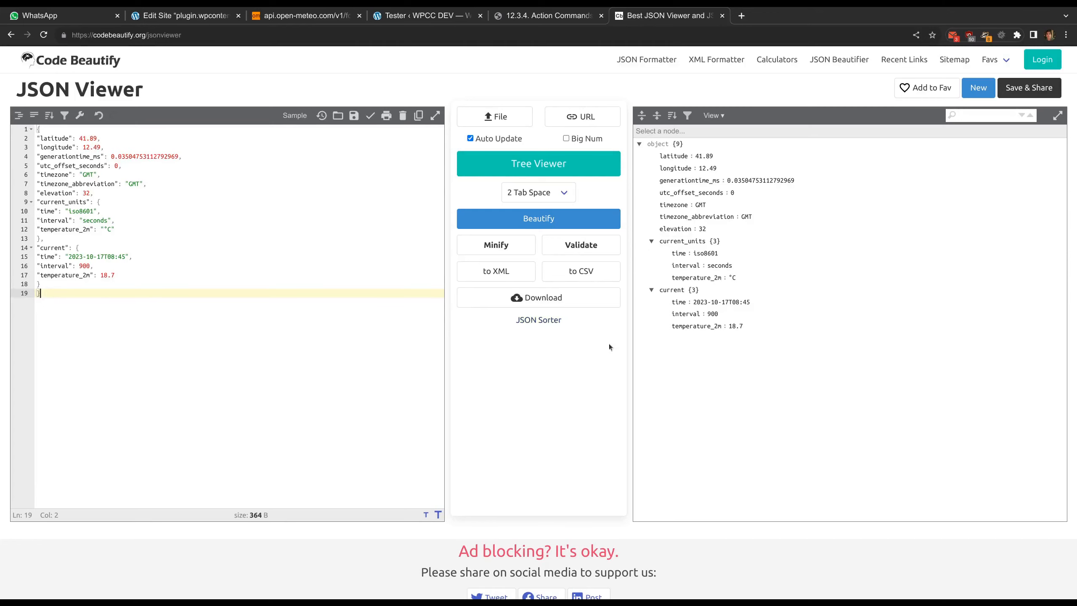
Return to the site settings and examine the Request command's URL selector, method and container element ID
{"action": "left_click", "coordinate": [196, 17]}
{"action": "scroll", "coordinate": [269, 330], "scroll_direction": "down", "scroll_amount": 3}
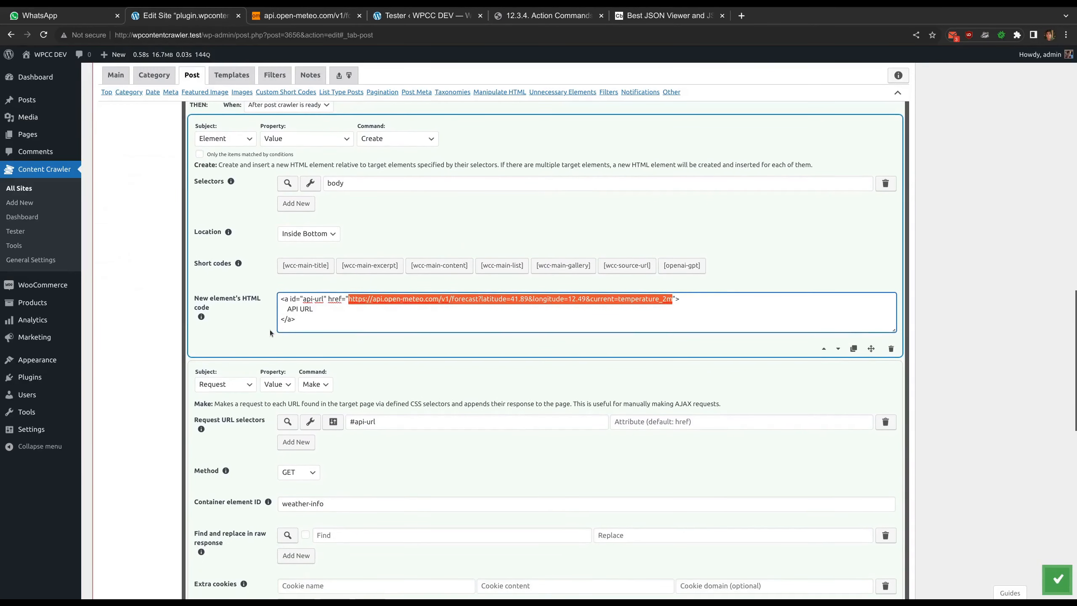
{"action": "scroll", "coordinate": [269, 330], "scroll_direction": "down", "scroll_amount": 2}
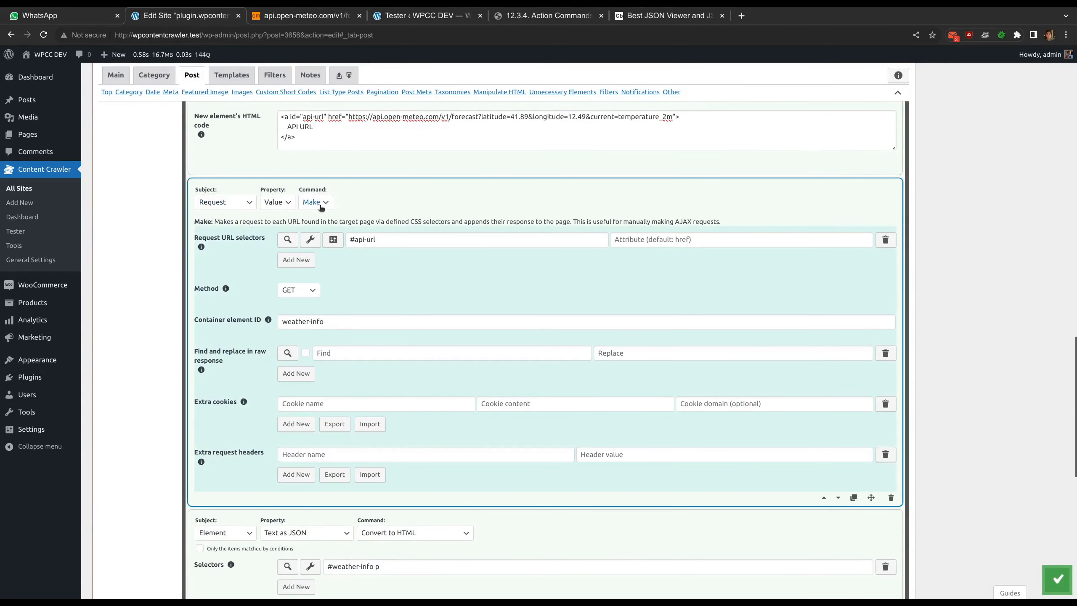
{"action": "left_click_drag", "start_coordinate": [381, 239], "coordinate": [348, 240]}
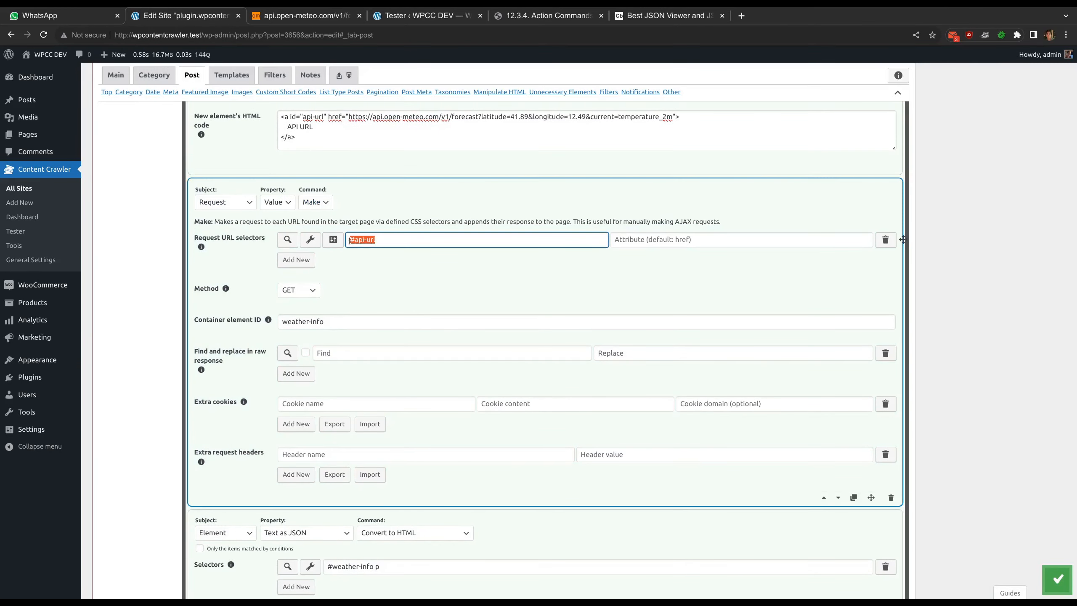
{"action": "left_click", "coordinate": [377, 262]}
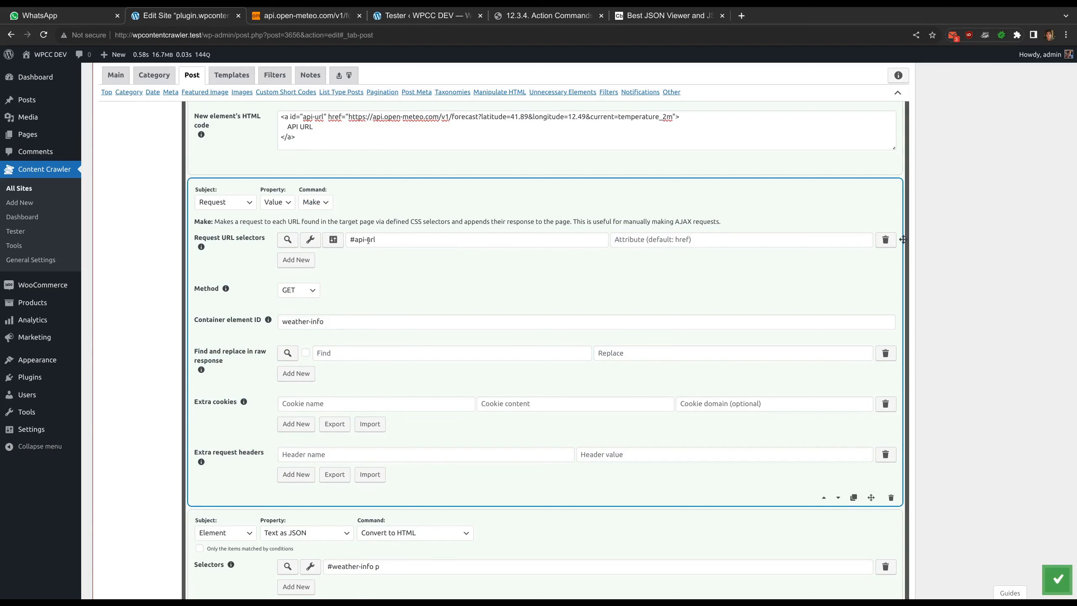
{"action": "scroll", "coordinate": [378, 292], "scroll_direction": "down", "scroll_amount": 1}
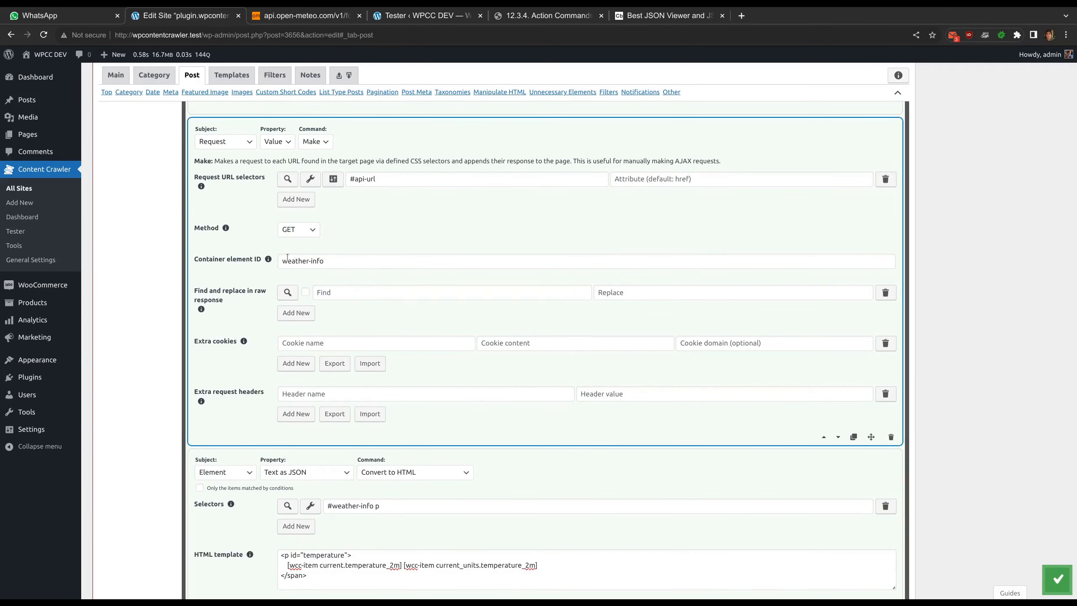
{"action": "left_click_drag", "start_coordinate": [340, 262], "coordinate": [278, 260]}
{"action": "left_click", "coordinate": [357, 251]}
Examine the selector and the short codes in the HTML template of the Convert to HTML command
{"action": "scroll", "coordinate": [355, 251], "scroll_direction": "down", "scroll_amount": 5}
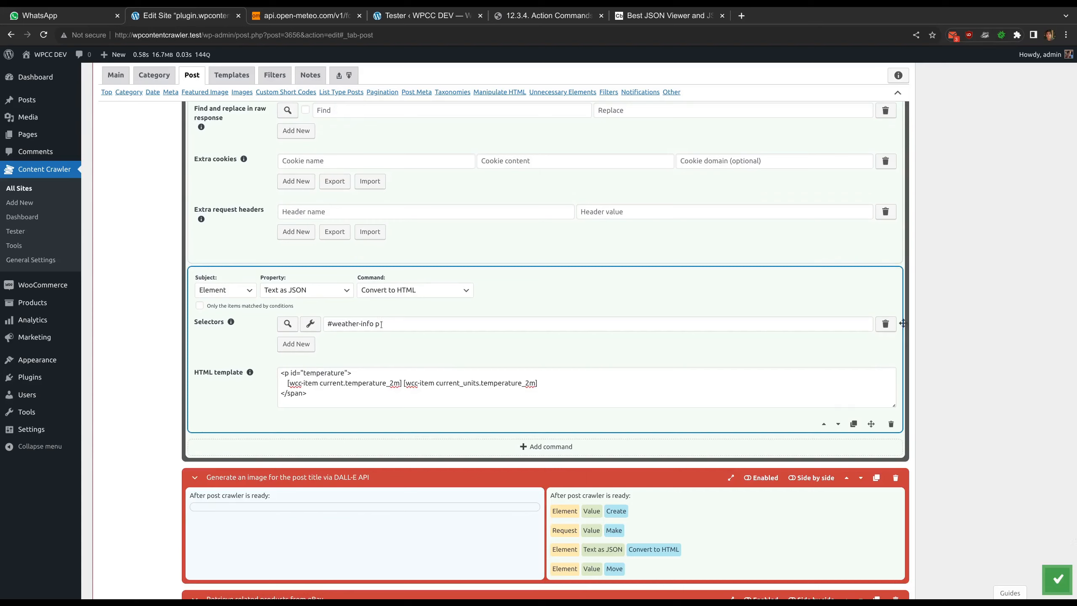
{"action": "left_click_drag", "start_coordinate": [381, 324], "coordinate": [326, 324]}
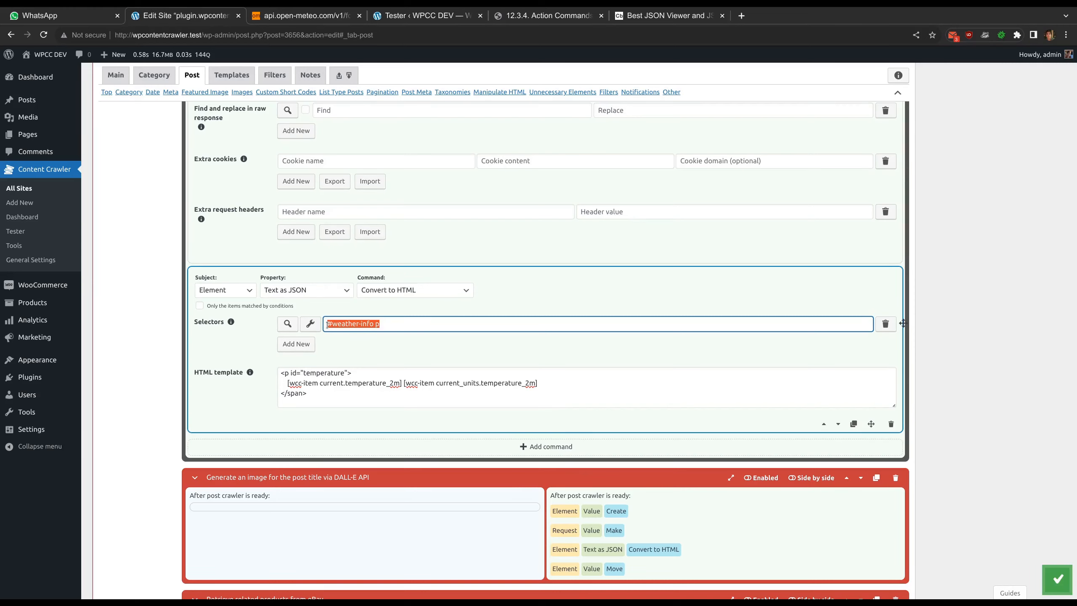
{"action": "left_click", "coordinate": [381, 325]}
{"action": "left_click", "coordinate": [381, 346]}
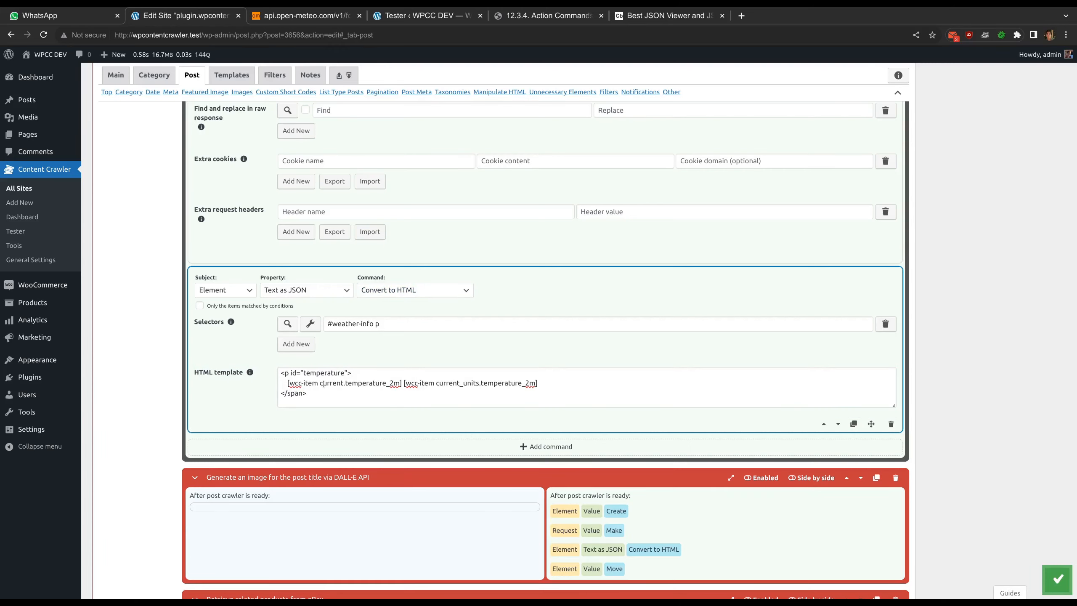
{"action": "left_click_drag", "start_coordinate": [320, 383], "coordinate": [537, 384]}
{"action": "left_click", "coordinate": [536, 384]}
Locate the temperature_2m entries under current_units and current in the JSON Viewer's tree
{"action": "left_click", "coordinate": [626, 16]}
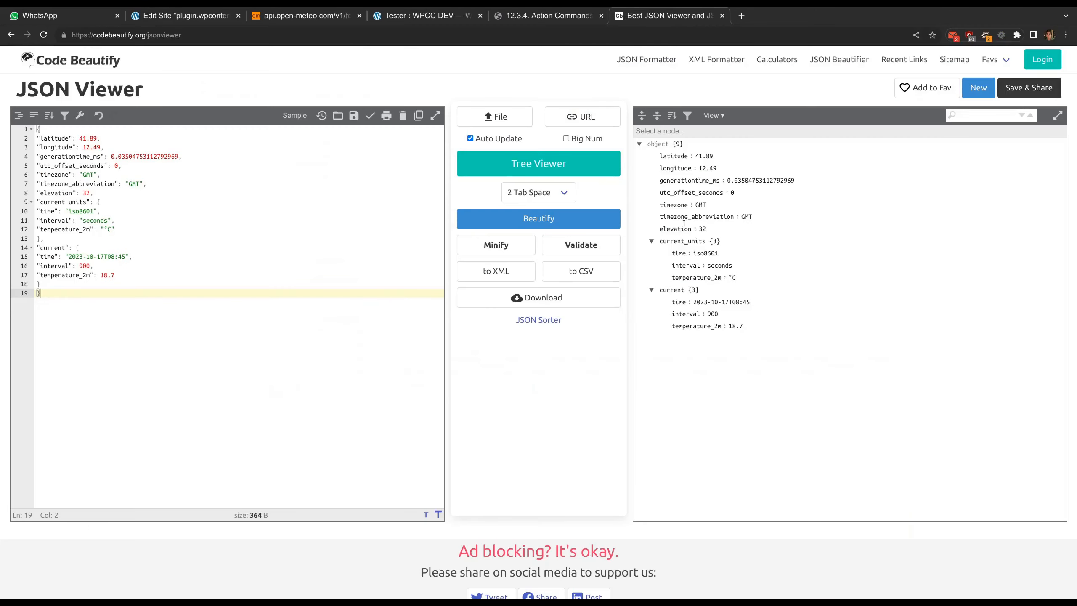
{"action": "left_click", "coordinate": [731, 278]}
{"action": "left_click_drag", "start_coordinate": [729, 323], "coordinate": [748, 326]}
{"action": "left_click", "coordinate": [749, 329]}
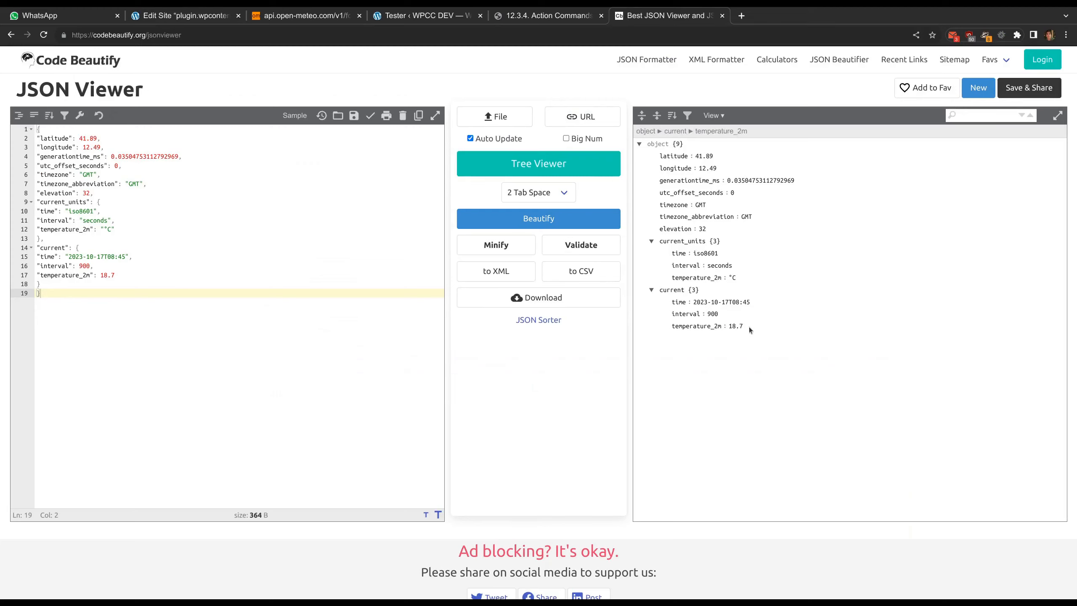
Preview the manipulated page from the Convert to HTML selector, pick the WPCC JSON temperature element, and close the preview without applying
{"action": "left_click", "coordinate": [212, 16]}
{"action": "left_click", "coordinate": [312, 323]}
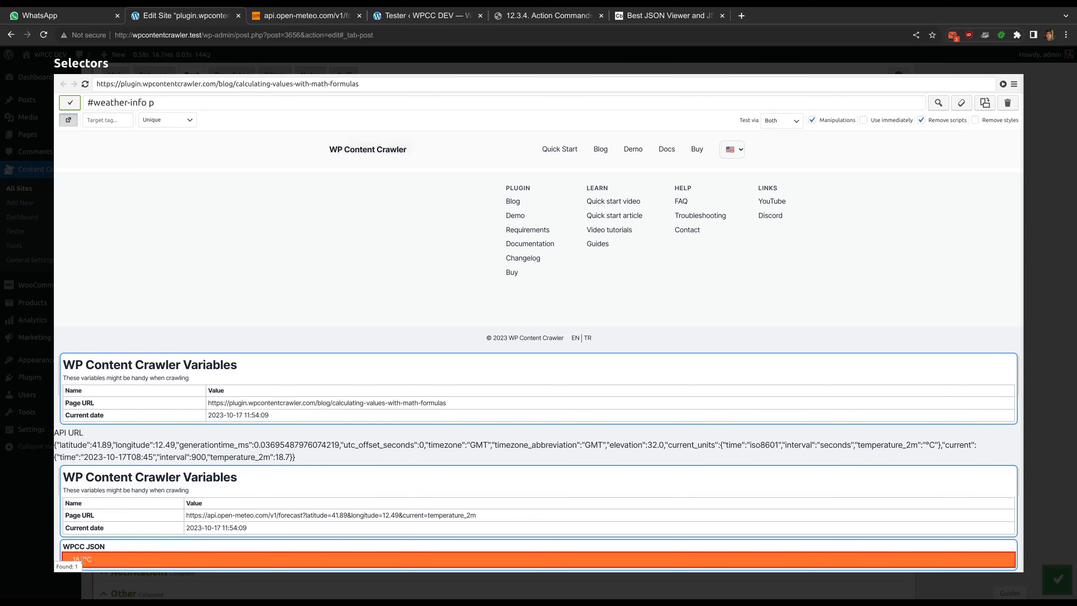
{"action": "left_click", "coordinate": [104, 557]}
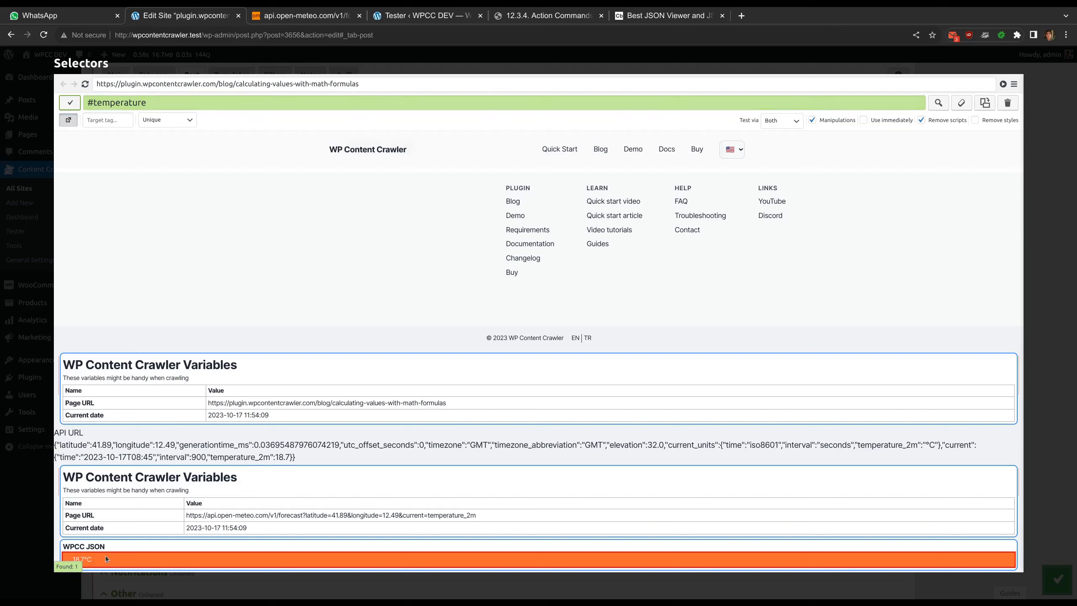
{"action": "left_click", "coordinate": [353, 62]}
Compare the element ID in the Convert to HTML template with the #temperature post content selector
{"action": "scroll", "coordinate": [357, 373], "scroll_direction": "up", "scroll_amount": 10}
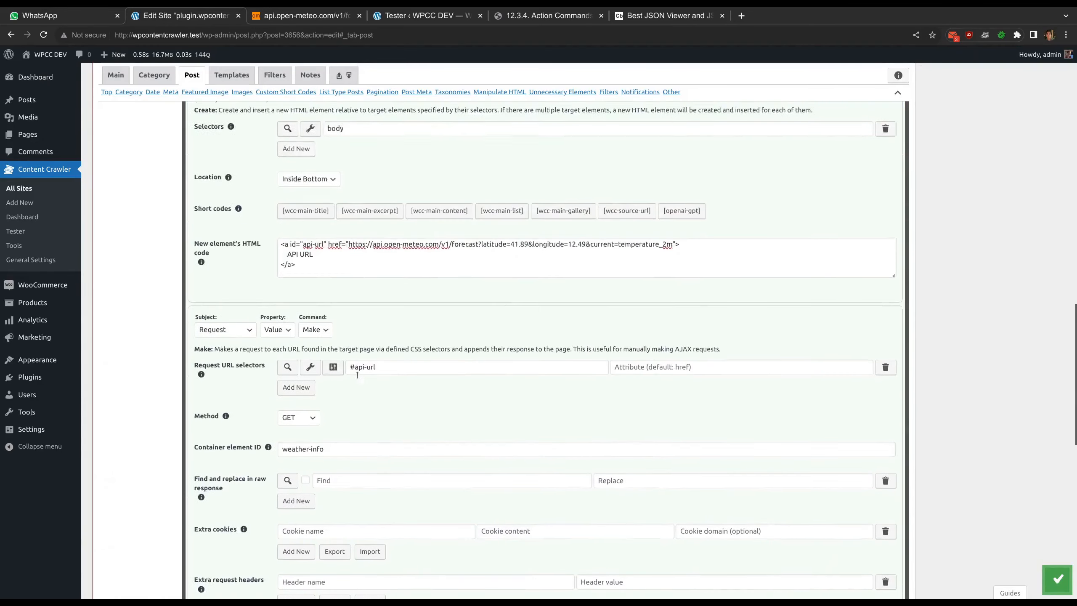
{"action": "scroll", "coordinate": [355, 374], "scroll_direction": "down", "scroll_amount": 10}
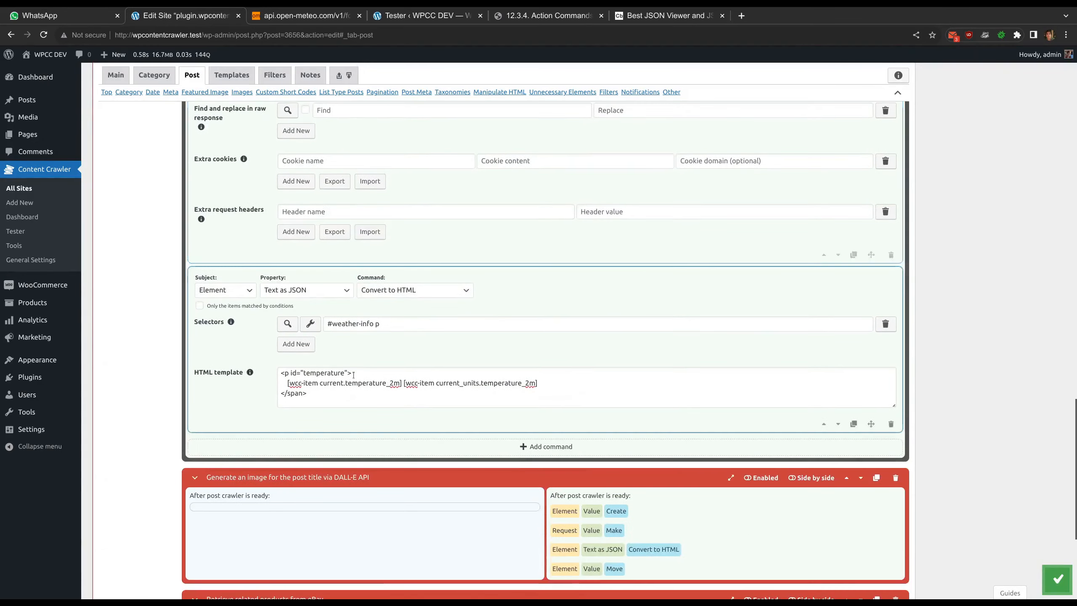
{"action": "double_click", "coordinate": [302, 373]}
{"action": "left_click", "coordinate": [312, 379]}
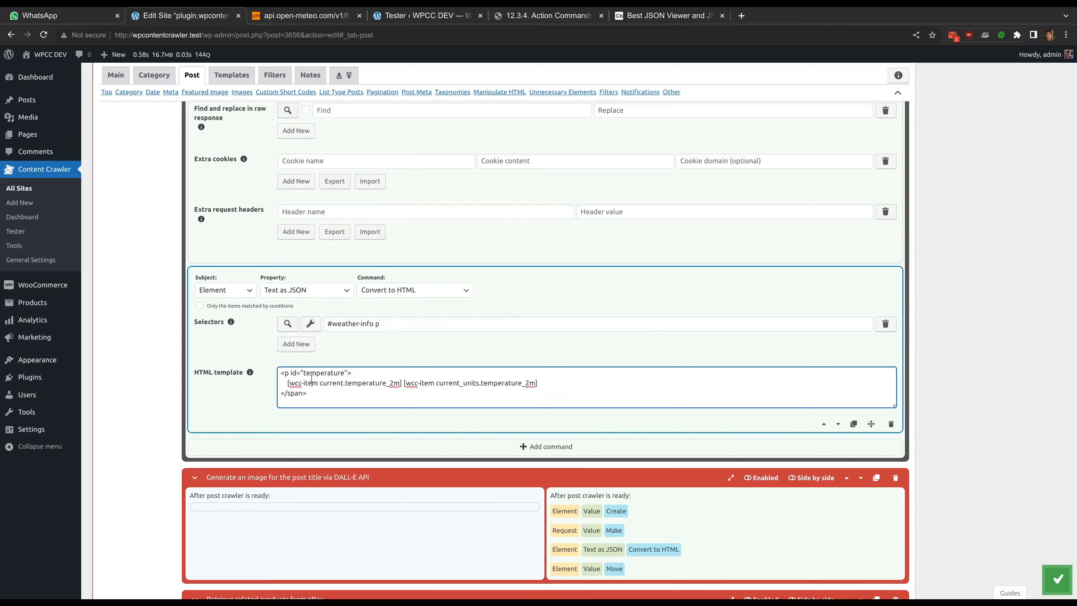
{"action": "scroll", "coordinate": [312, 380], "scroll_direction": "up", "scroll_amount": 20}
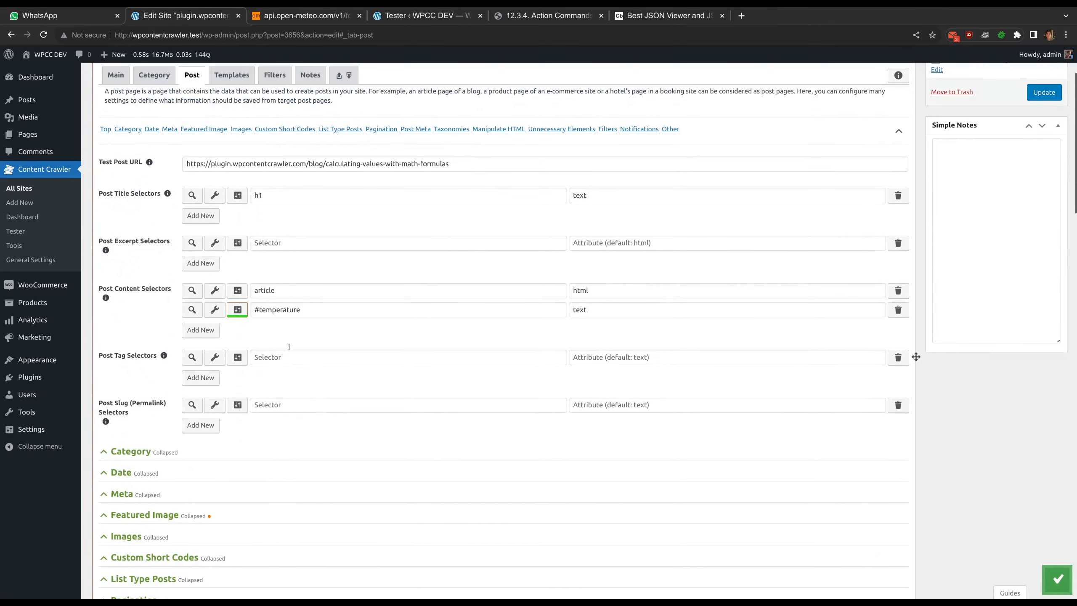
{"action": "left_click_drag", "start_coordinate": [255, 308], "coordinate": [315, 306]}
{"action": "left_click", "coordinate": [315, 329]}
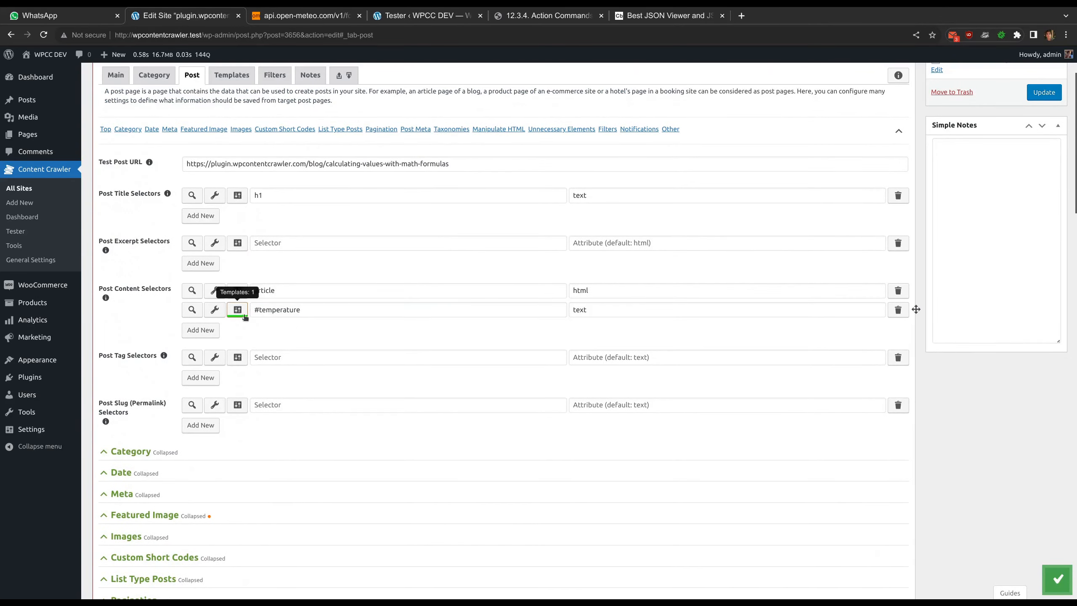
Review the template and current test data in the #temperature content selector's options, and retest the selector
{"action": "left_click", "coordinate": [244, 314]}
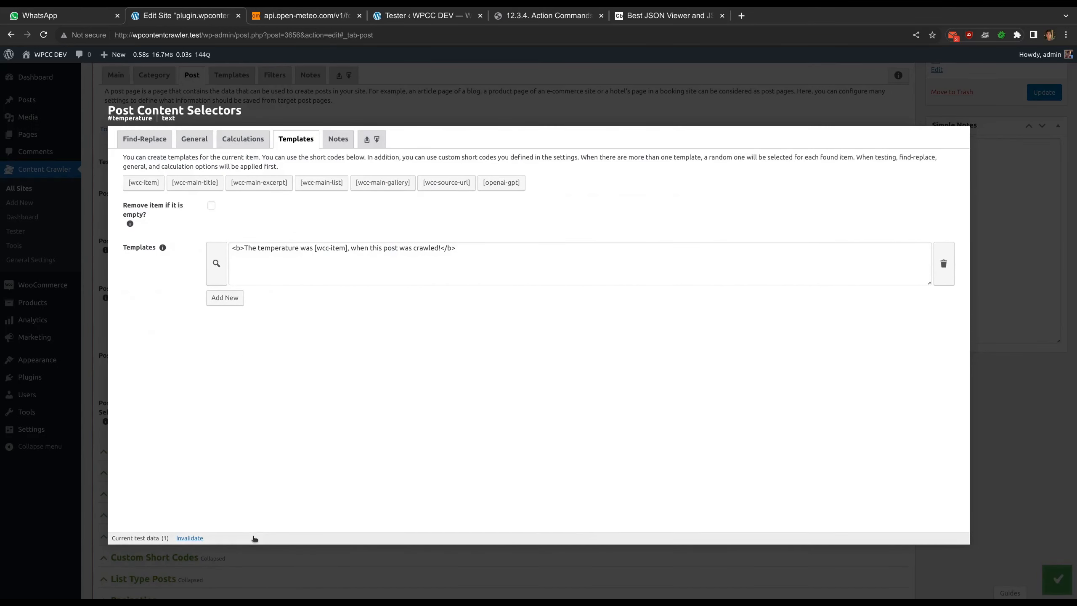
{"action": "mouse_move", "coordinate": [254, 539]}
{"action": "left_click_drag", "start_coordinate": [129, 538], "coordinate": [157, 540]}
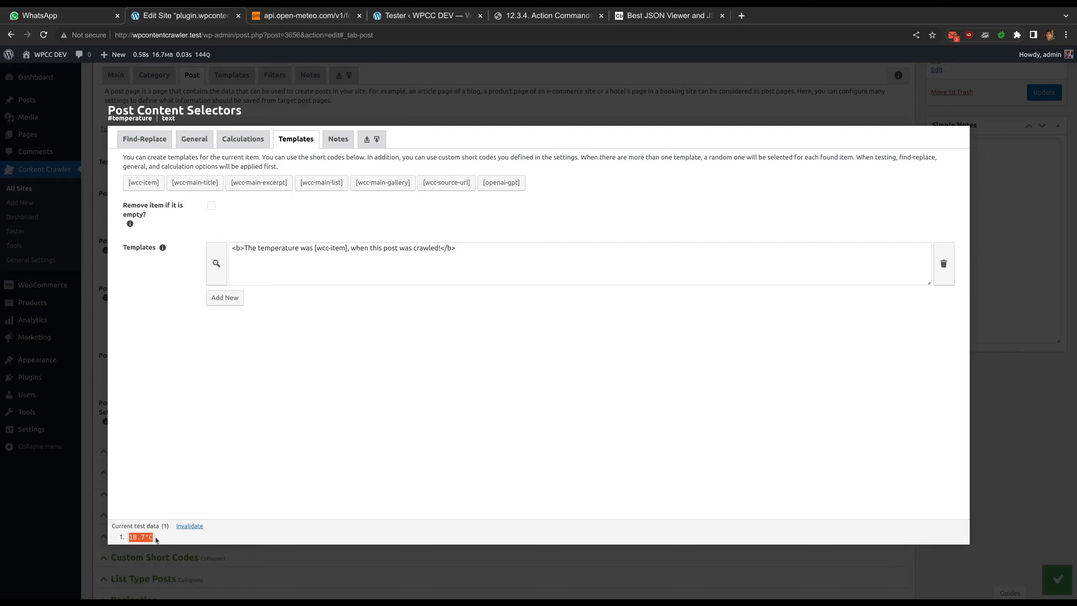
{"action": "left_click", "coordinate": [158, 540]}
{"action": "key", "text": "Escape"}
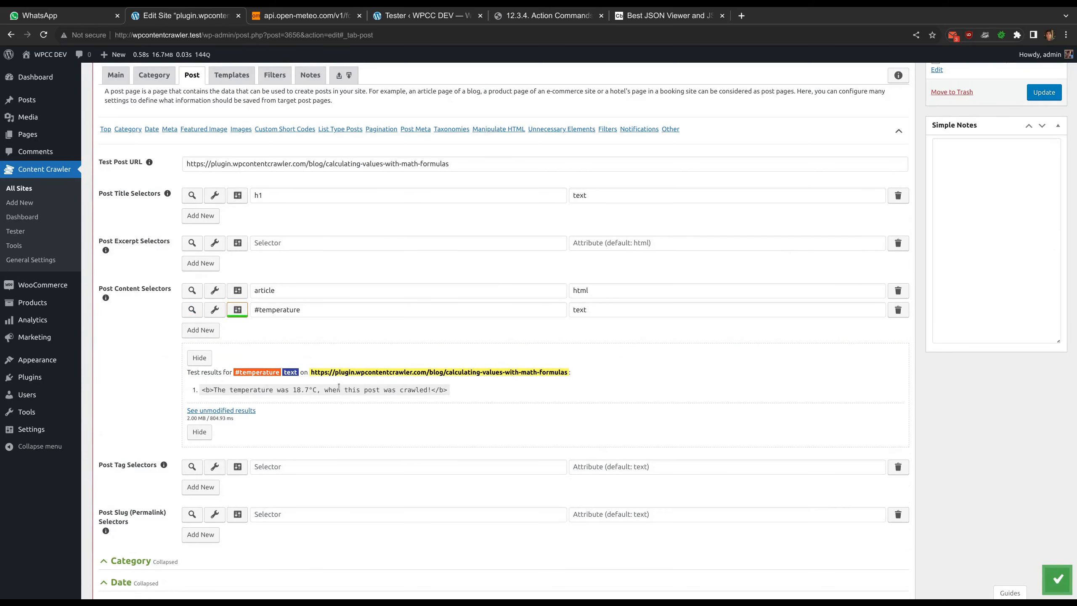
Save the site settings and open the Content Crawler Tester page in a fresh browser tab
{"action": "middle_click", "coordinate": [396, 17]}
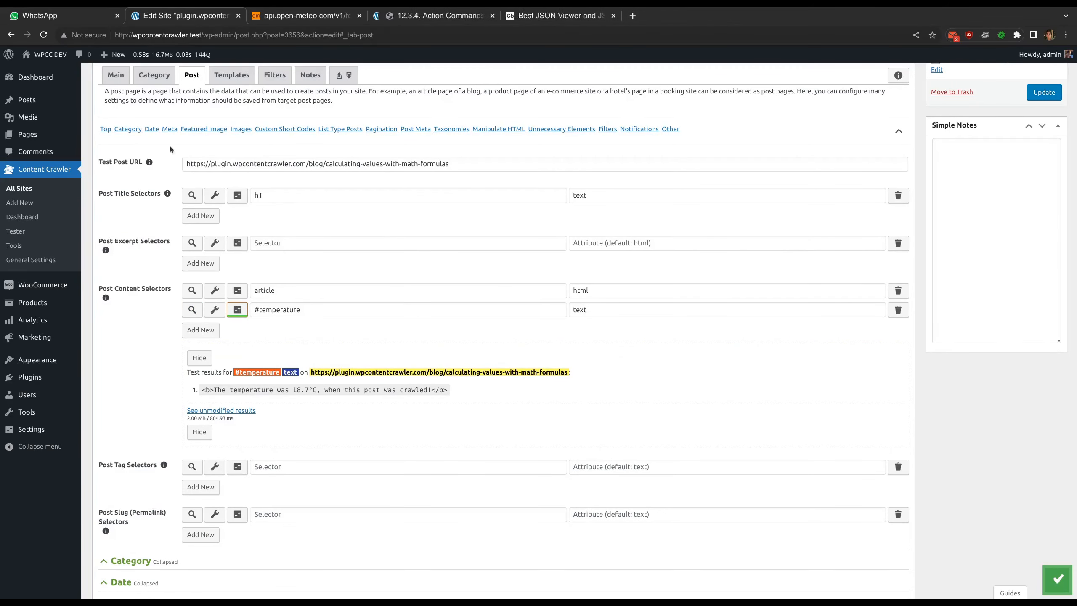
{"action": "left_click", "coordinate": [1062, 582]}
{"action": "middle_click", "coordinate": [15, 231]}
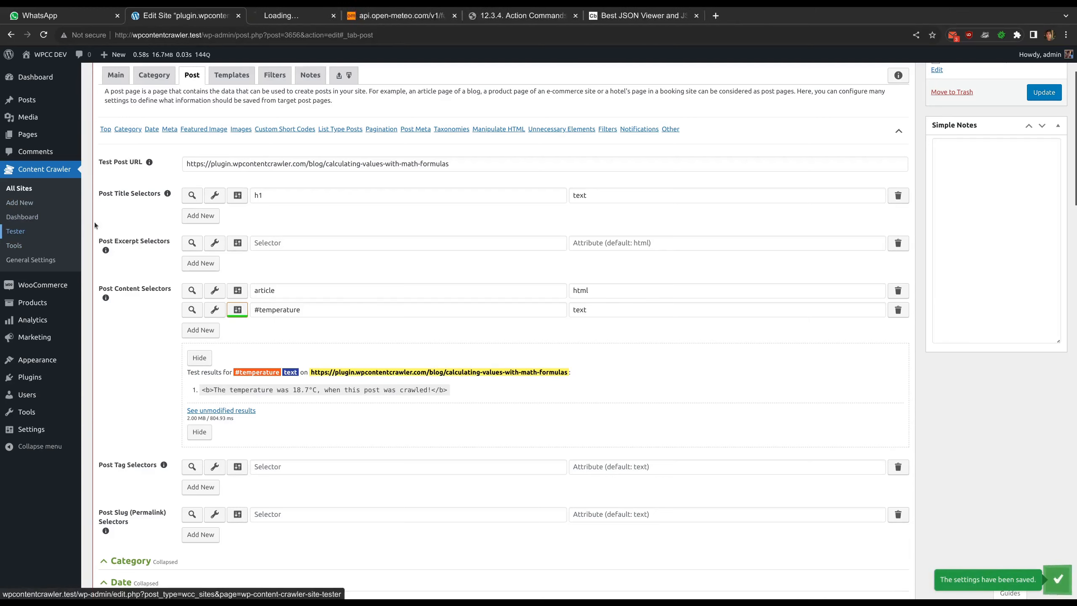
{"action": "left_click", "coordinate": [326, 15]}
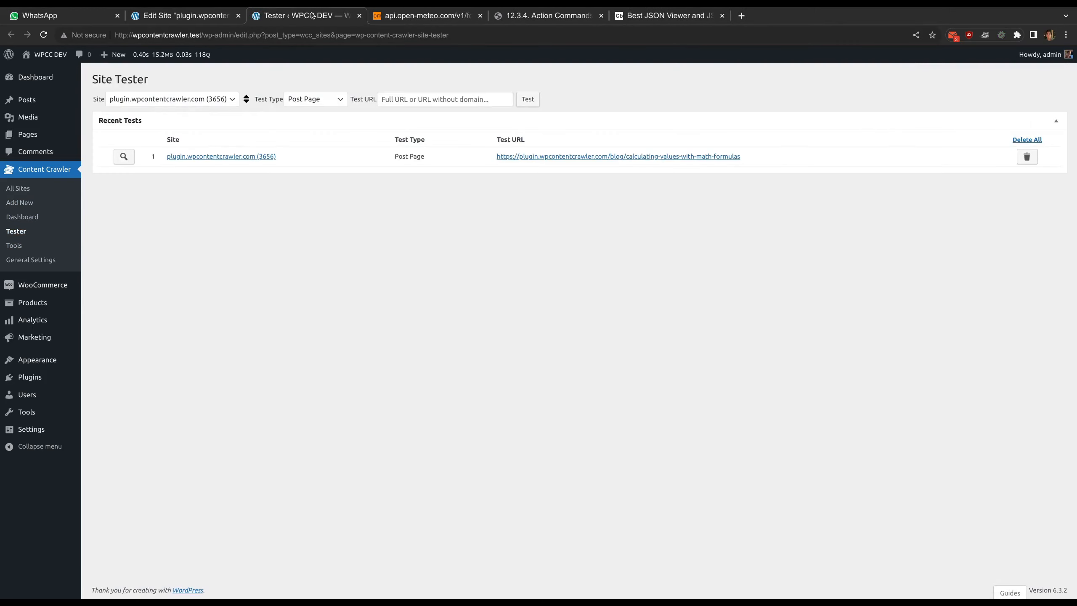
Rerun the recent post page test for the site and check the temperature sentence at the end of the post content
{"action": "left_click", "coordinate": [132, 155]}
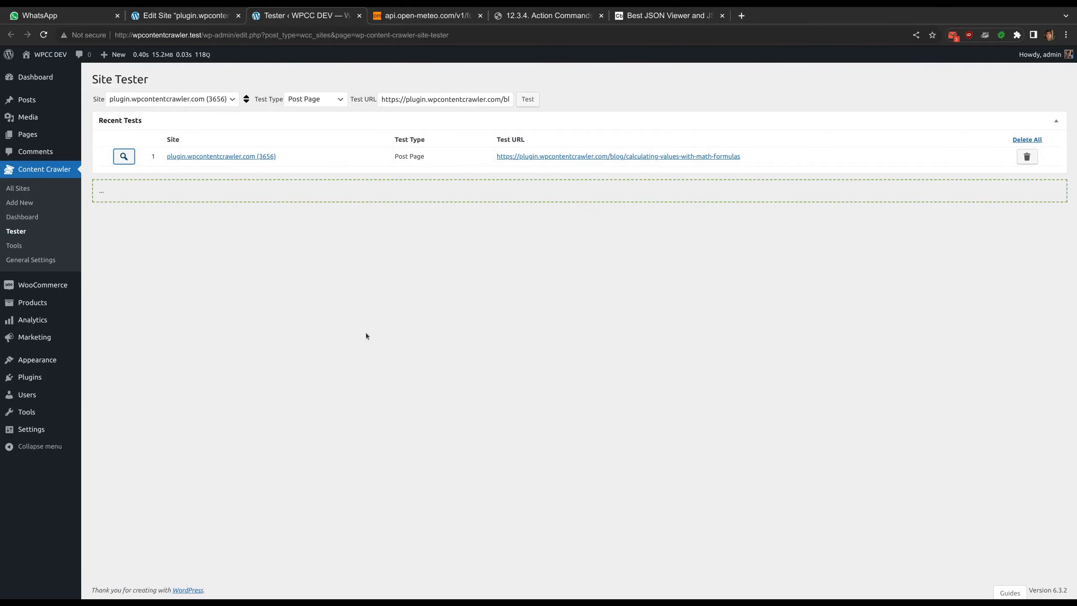
{"action": "scroll", "coordinate": [366, 333], "scroll_direction": "down", "scroll_amount": 11}
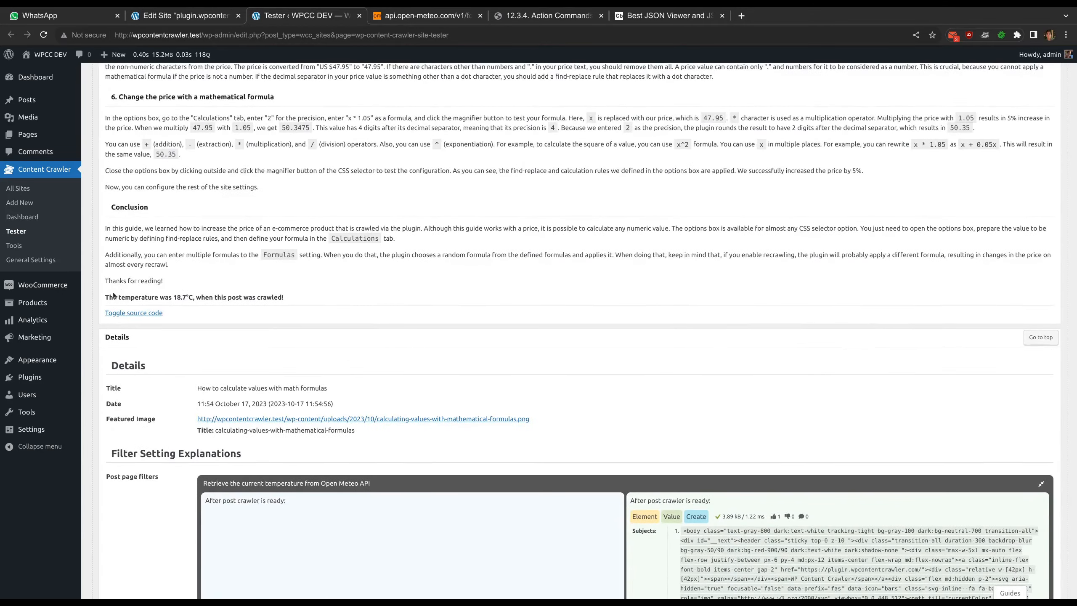
{"action": "left_click_drag", "start_coordinate": [104, 298], "coordinate": [293, 298]}
{"action": "left_click", "coordinate": [293, 296]}
{"action": "scroll", "coordinate": [293, 295], "scroll_direction": "down", "scroll_amount": 6}
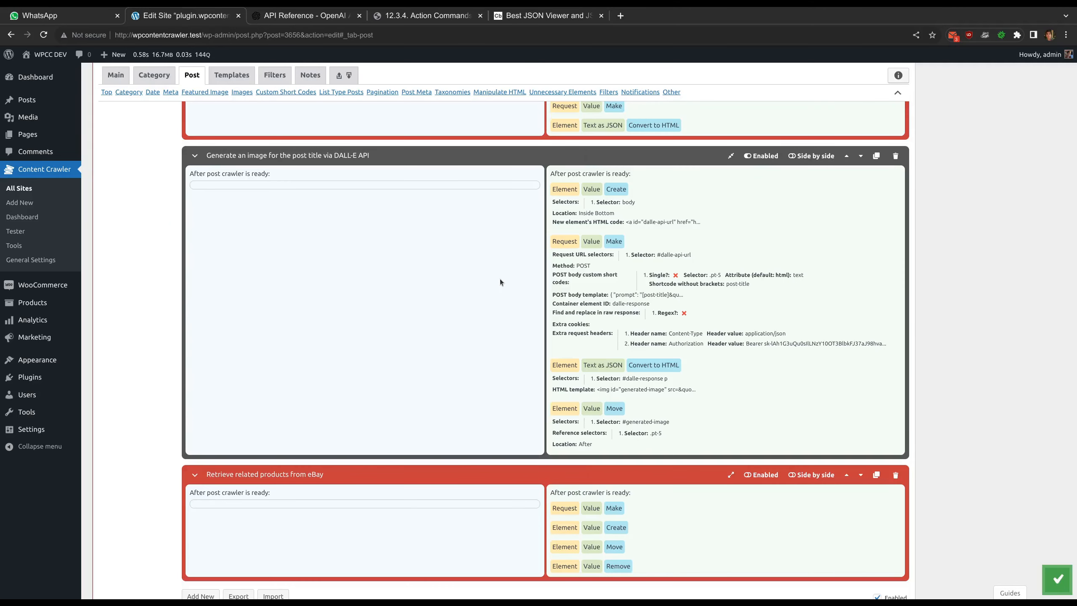
Preview the manipulated page from the Featured Image selector to see the DALL-E generated image, and close the preview without applying
{"action": "left_click_drag", "start_coordinate": [208, 159], "coordinate": [371, 161]}
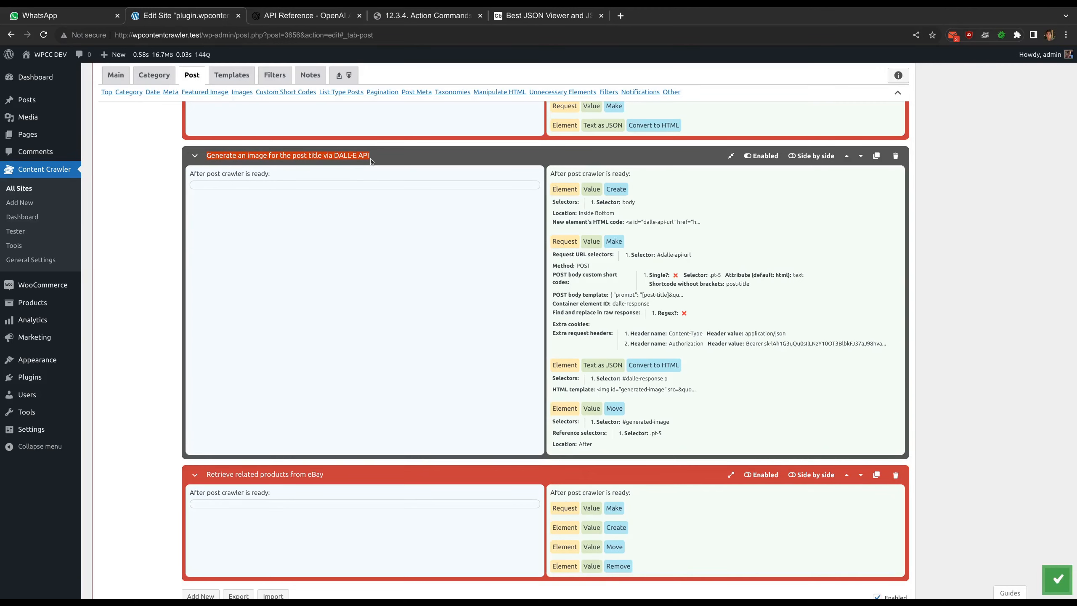
{"action": "left_click", "coordinate": [459, 254]}
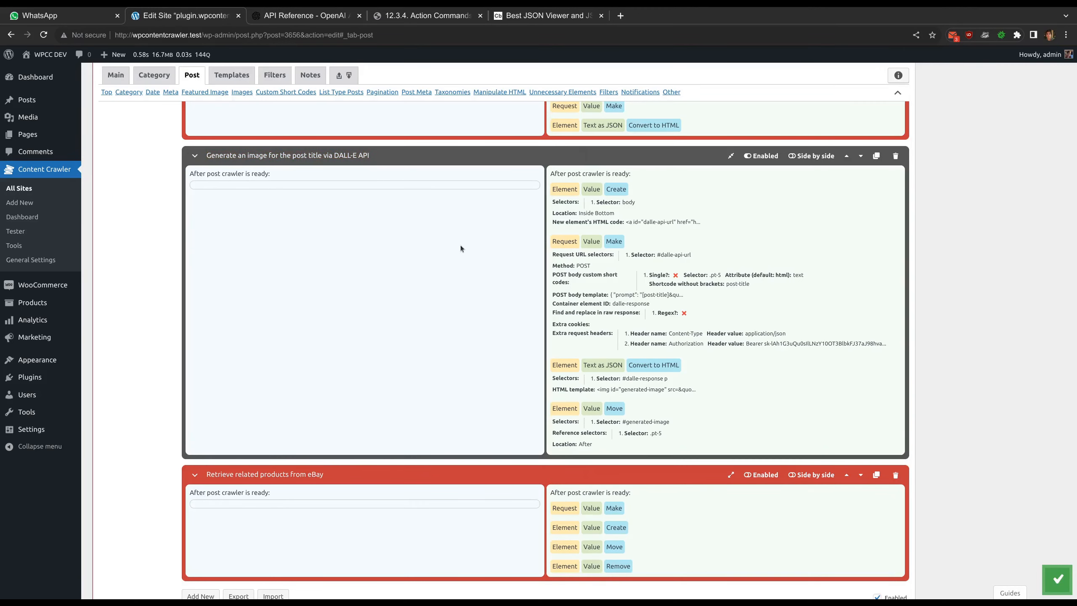
{"action": "scroll", "coordinate": [460, 245], "scroll_direction": "up", "scroll_amount": 15}
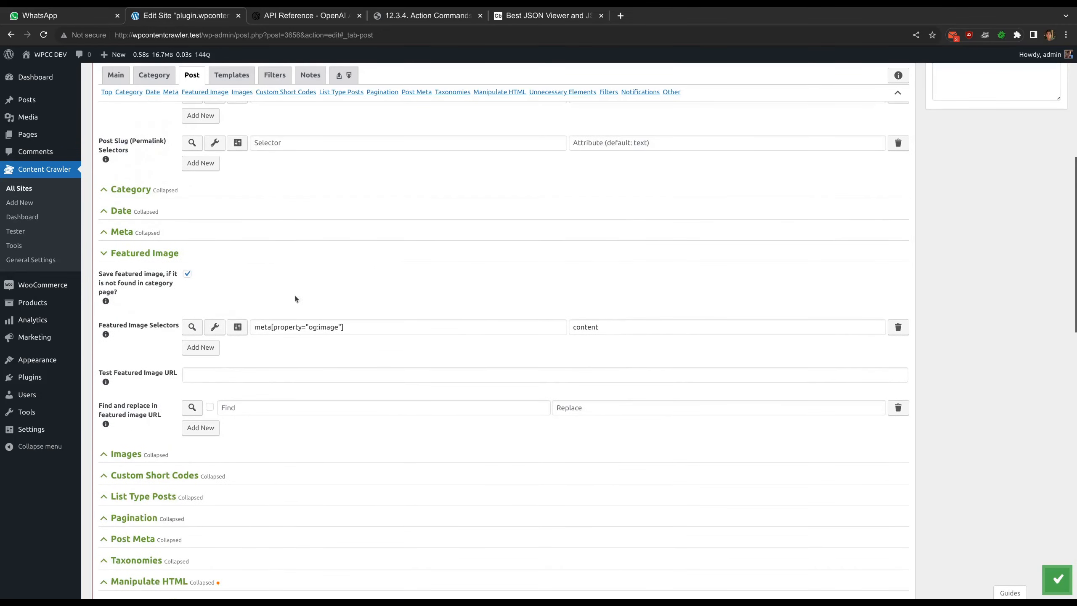
{"action": "left_click", "coordinate": [219, 327]}
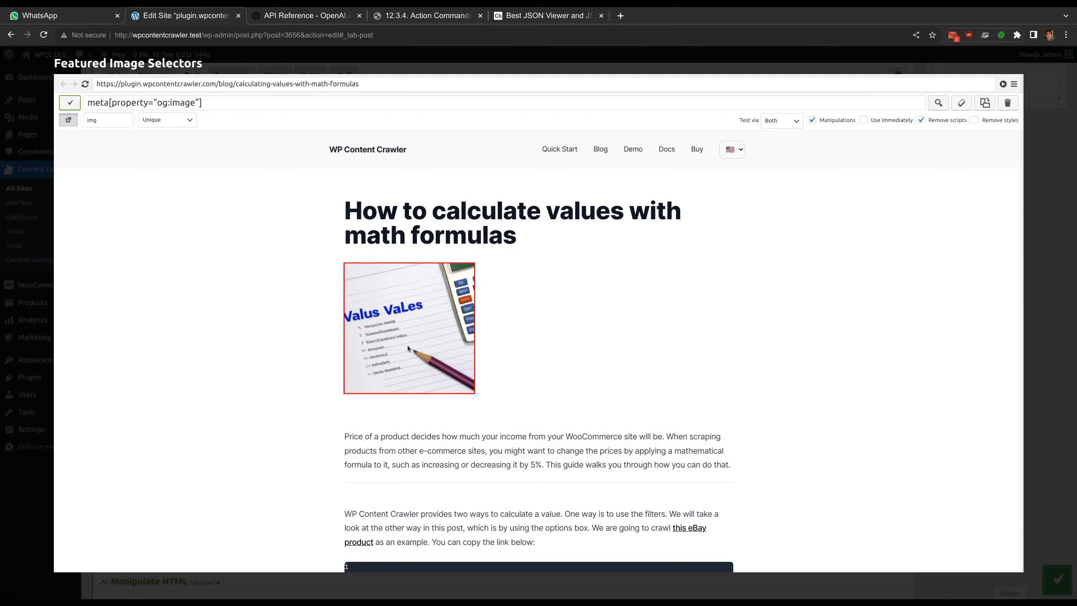
{"action": "left_click", "coordinate": [411, 64]}
{"action": "scroll", "coordinate": [495, 302], "scroll_direction": "down", "scroll_amount": 15}
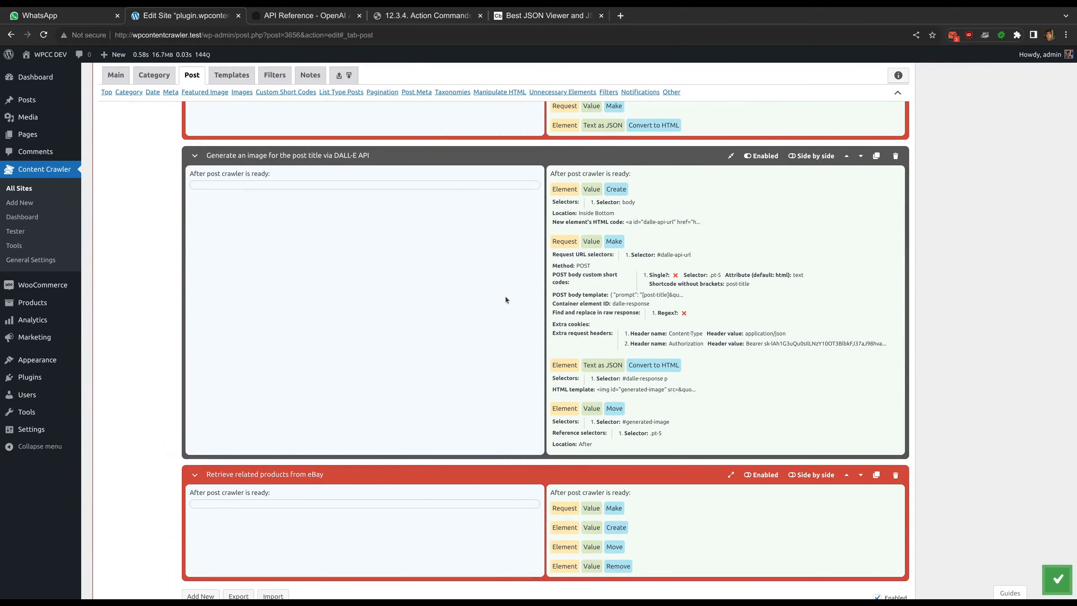
Switch to the OpenAI API reference and review the Create image endpoint URL and the example request body
{"action": "key", "text": "ctrl+Tab"}
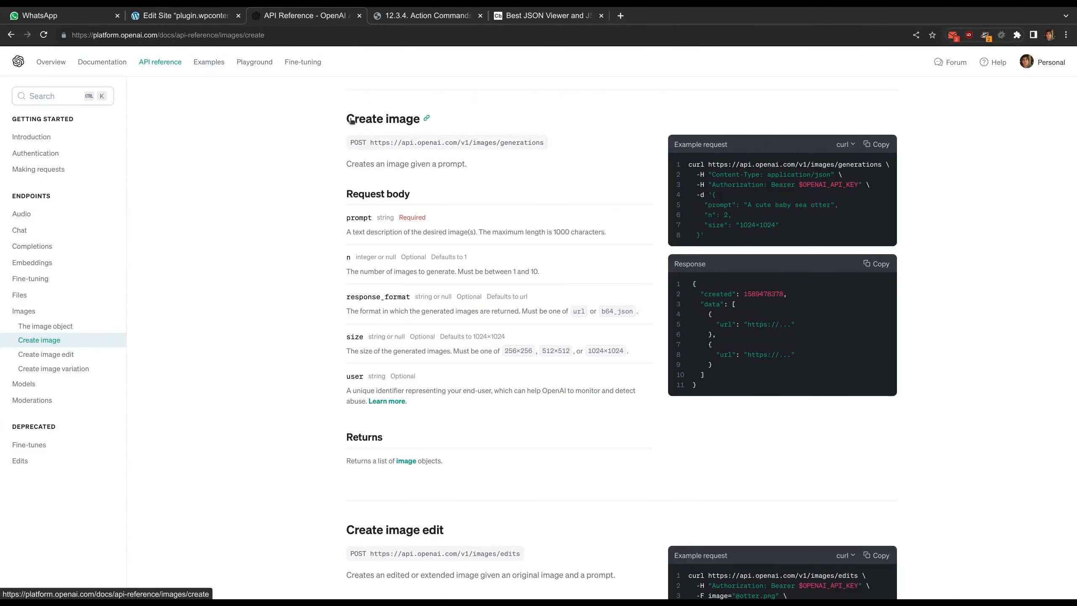
{"action": "left_click_drag", "start_coordinate": [354, 141], "coordinate": [542, 148]}
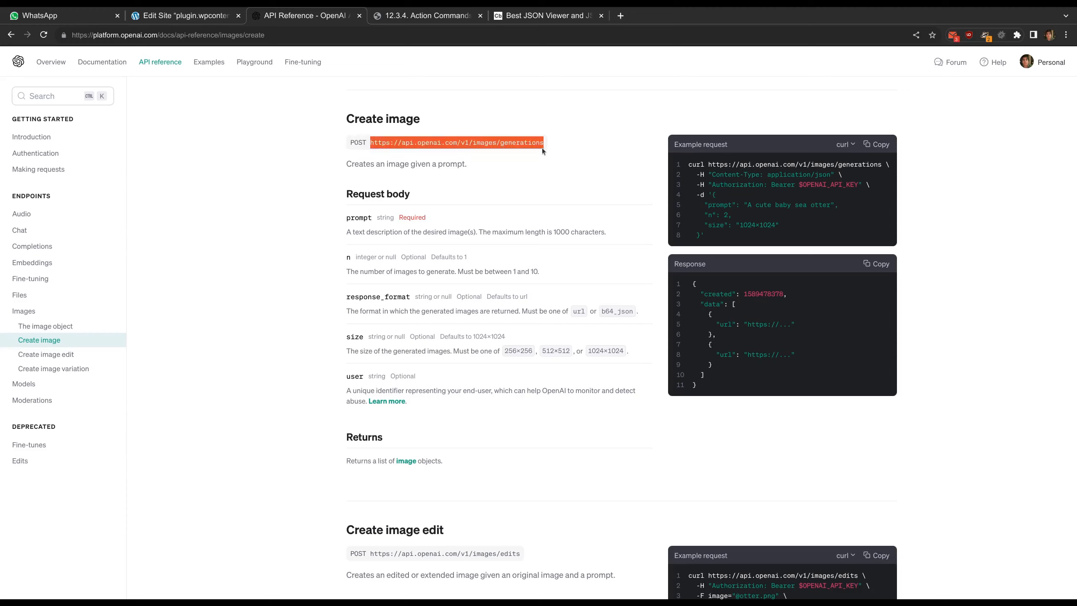
{"action": "left_click", "coordinate": [542, 148]}
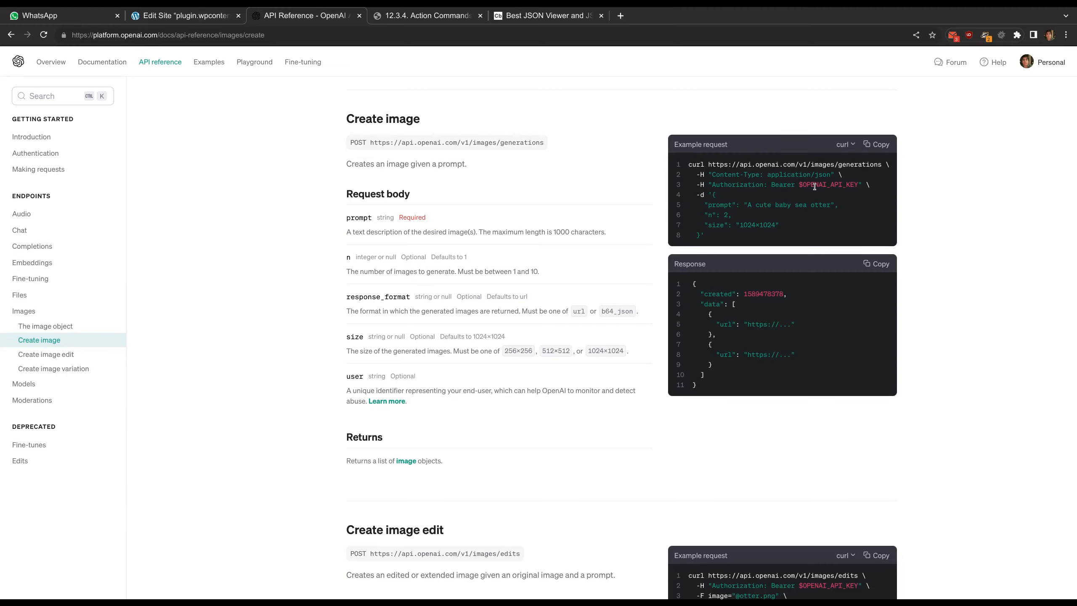
{"action": "left_click_drag", "start_coordinate": [712, 197], "coordinate": [701, 236]}
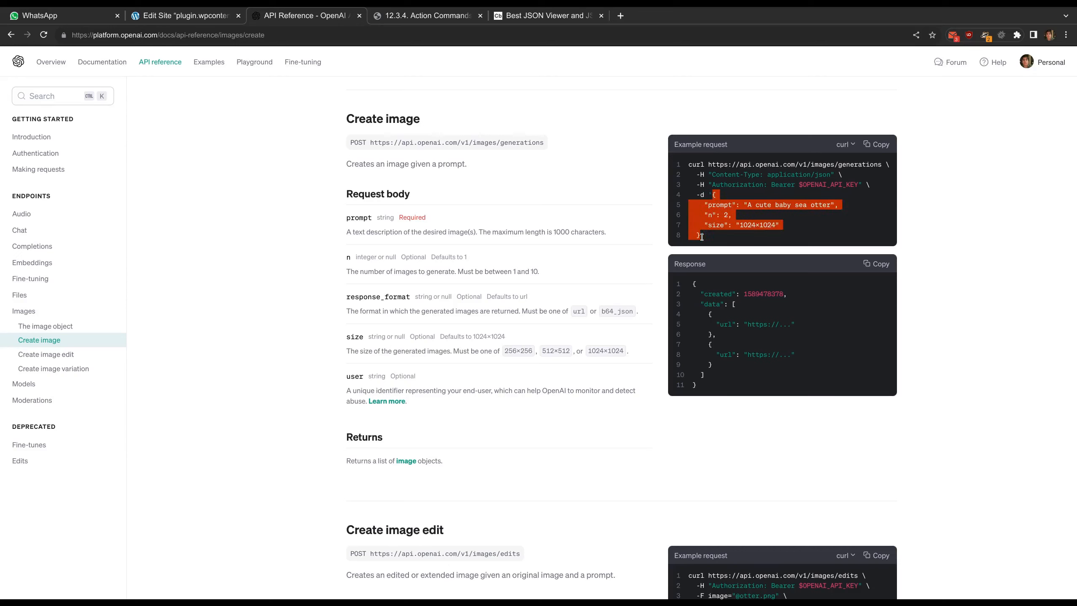
{"action": "left_click", "coordinate": [702, 239]}
Return to the site settings, expand the DALL-E image filter, and review the element ID and API URL in its Create command
{"action": "left_click", "coordinate": [197, 20]}
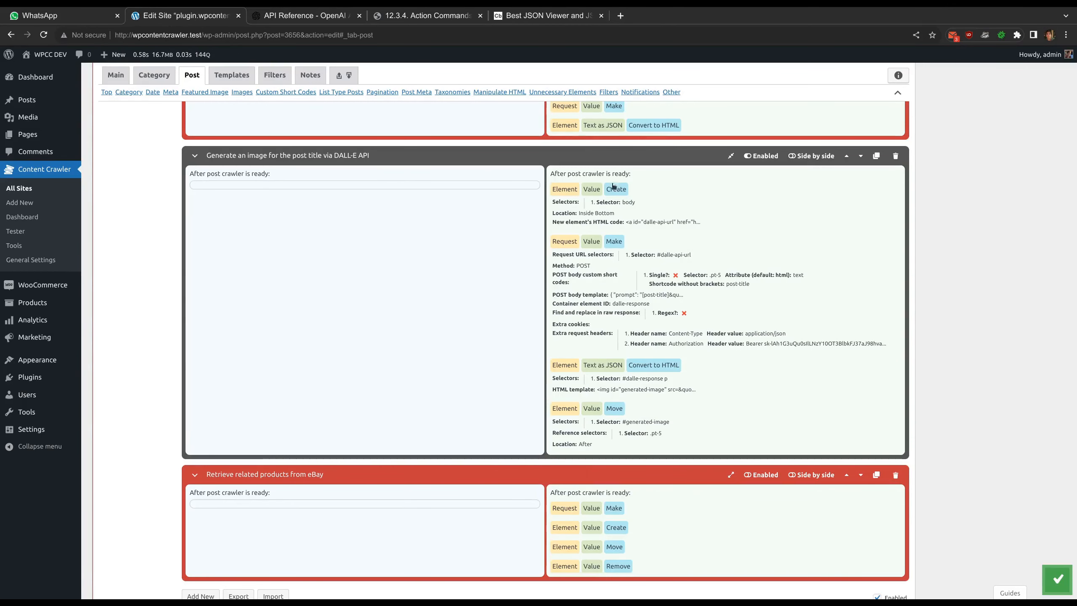
{"action": "left_click", "coordinate": [197, 152]}
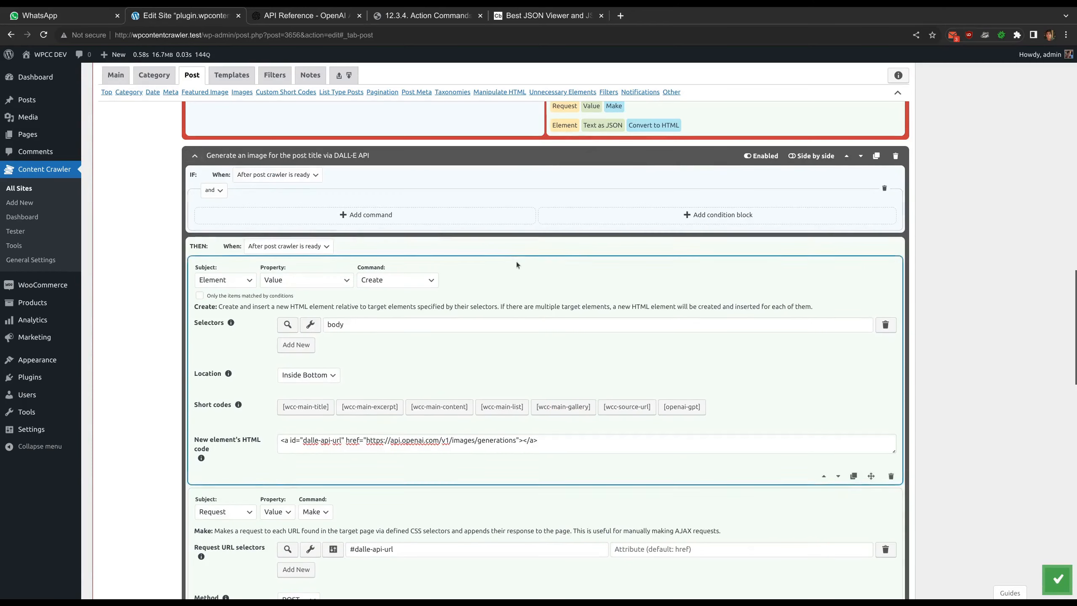
{"action": "scroll", "coordinate": [517, 261], "scroll_direction": "down", "scroll_amount": 3}
{"action": "left_click_drag", "start_coordinate": [303, 319], "coordinate": [340, 319]}
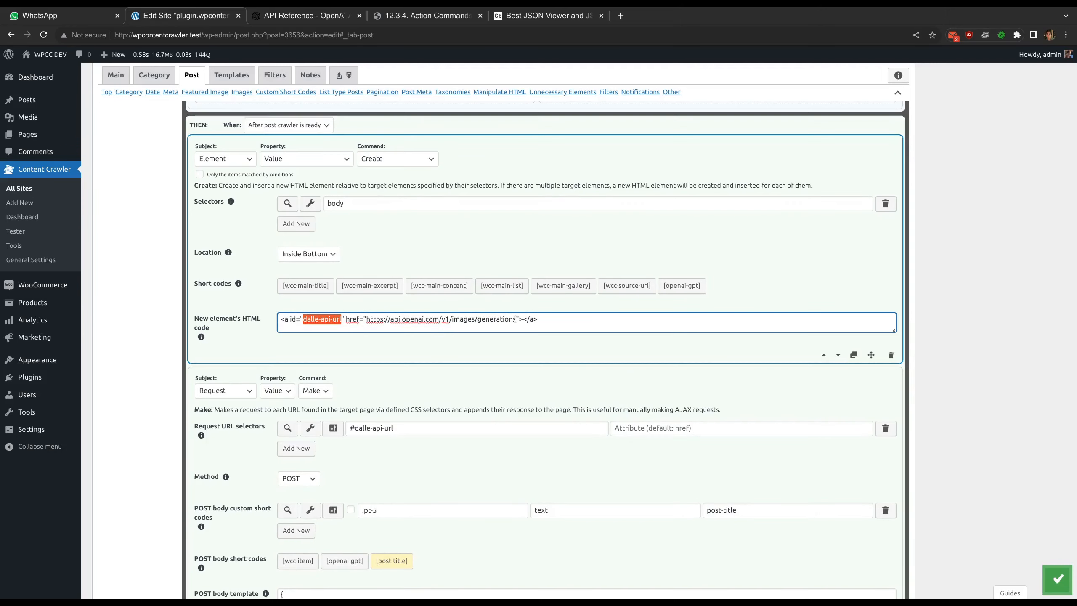
{"action": "left_click_drag", "start_coordinate": [516, 319], "coordinate": [367, 319]}
{"action": "left_click", "coordinate": [432, 349]}
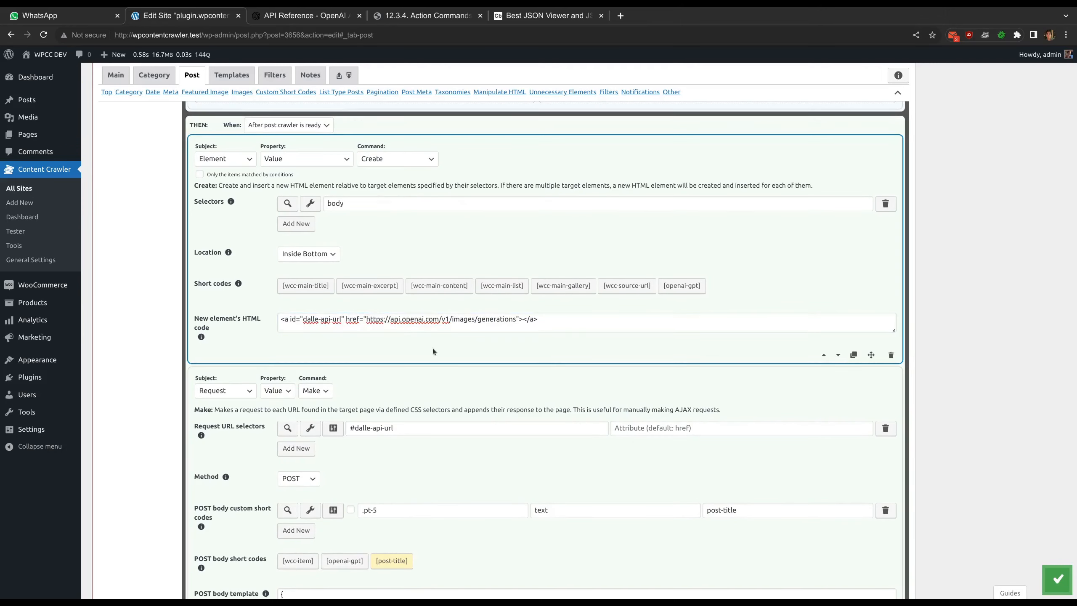
Review the request command's #dalle-api-url selector and its POST body template with the [post-title] short code
{"action": "scroll", "coordinate": [429, 346], "scroll_direction": "down", "scroll_amount": 4}
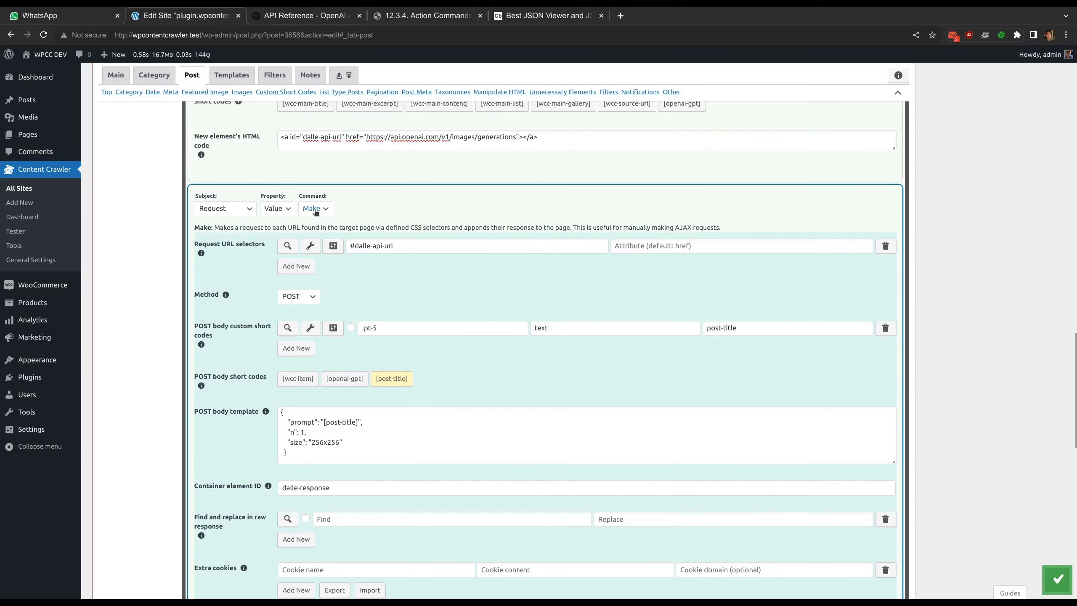
{"action": "scroll", "coordinate": [356, 210], "scroll_direction": "down", "scroll_amount": 2}
{"action": "left_click_drag", "start_coordinate": [402, 189], "coordinate": [342, 186]}
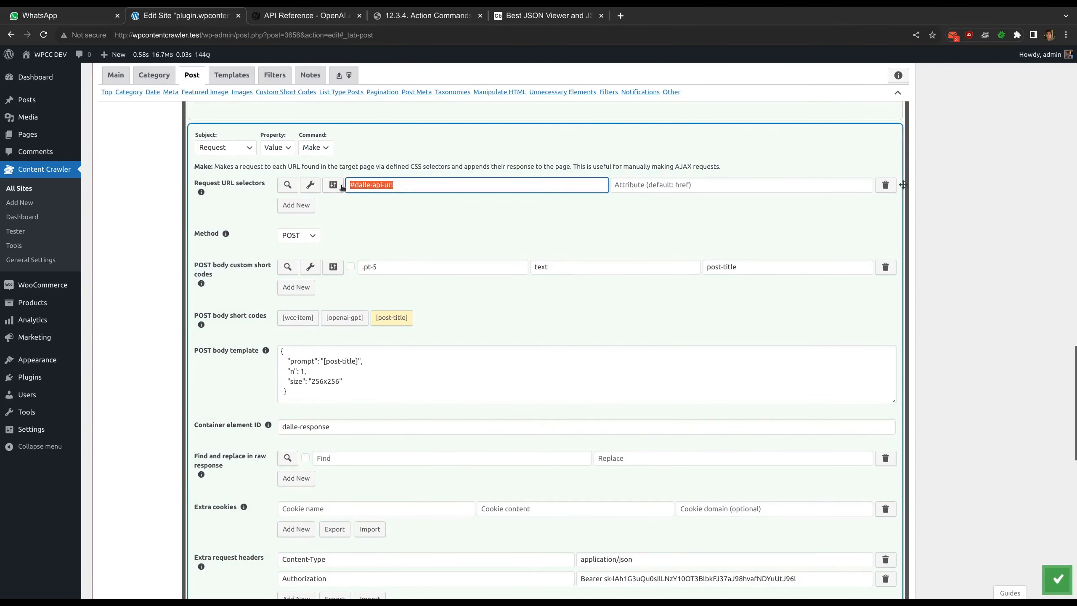
{"action": "left_click", "coordinate": [390, 223]}
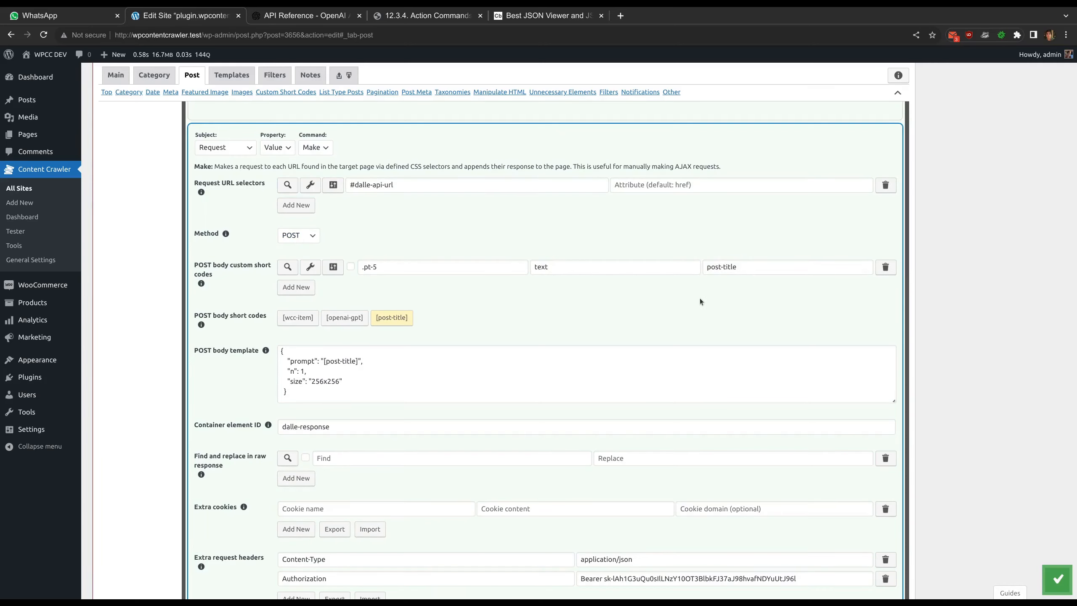
{"action": "scroll", "coordinate": [495, 310], "scroll_direction": "down", "scroll_amount": 1}
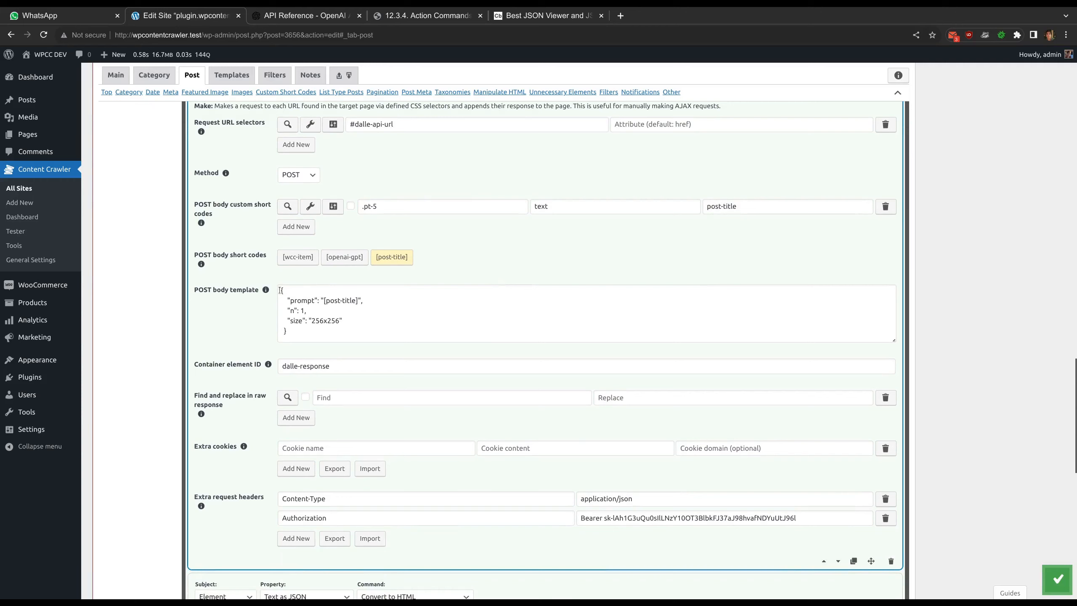
{"action": "left_click_drag", "start_coordinate": [279, 290], "coordinate": [320, 337]}
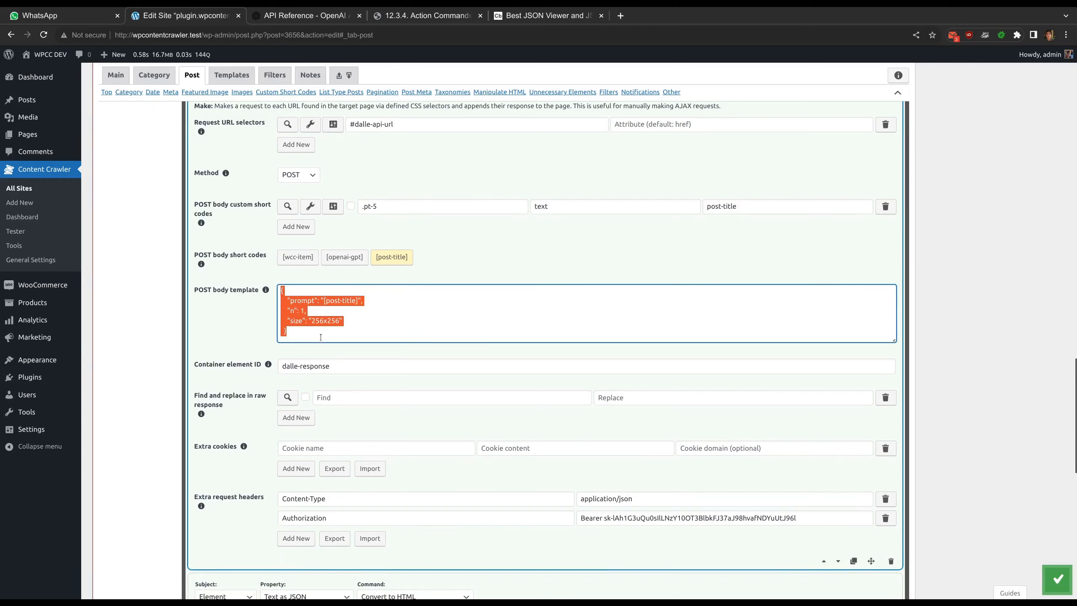
{"action": "left_click", "coordinate": [264, 324]}
{"action": "left_click_drag", "start_coordinate": [325, 300], "coordinate": [358, 301]}
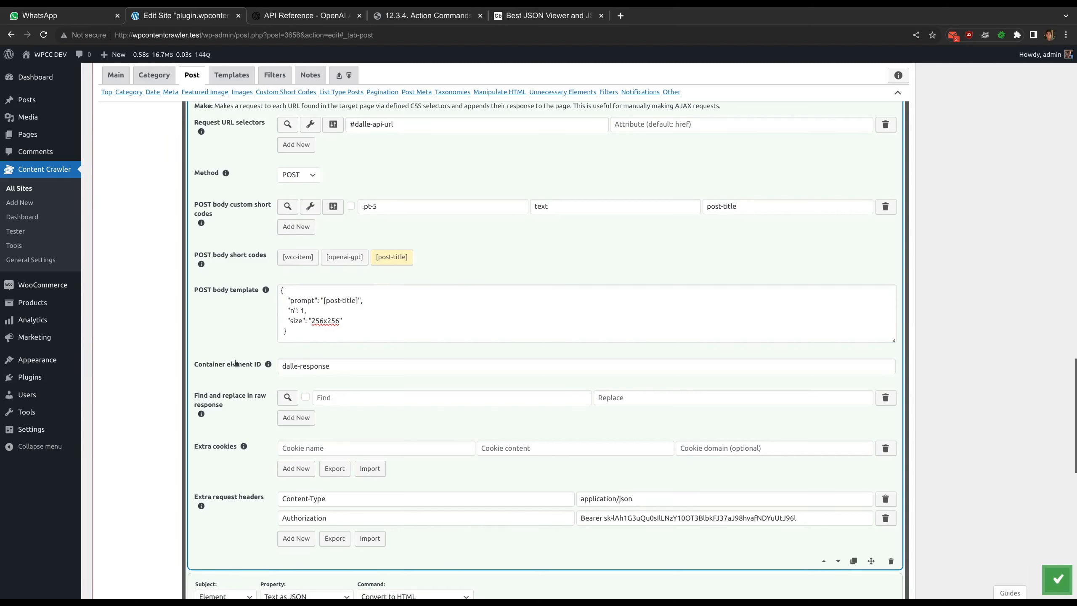
Review the request command's container element ID and its Content-Type and Authorization request headers
{"action": "left_click_drag", "start_coordinate": [281, 366], "coordinate": [332, 365]}
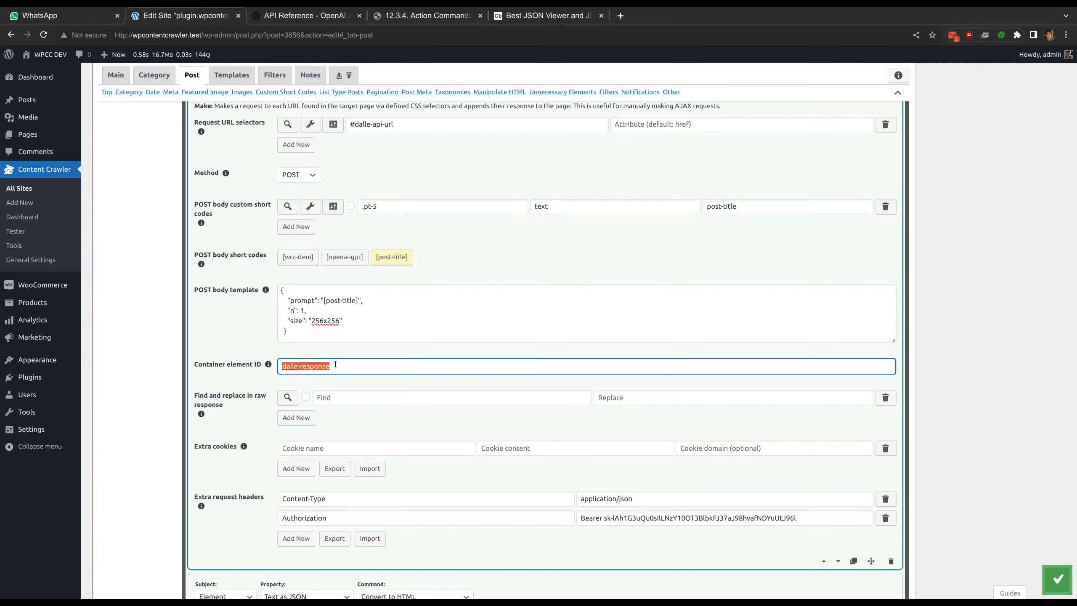
{"action": "left_click", "coordinate": [370, 380]}
{"action": "scroll", "coordinate": [373, 381], "scroll_direction": "down", "scroll_amount": 1}
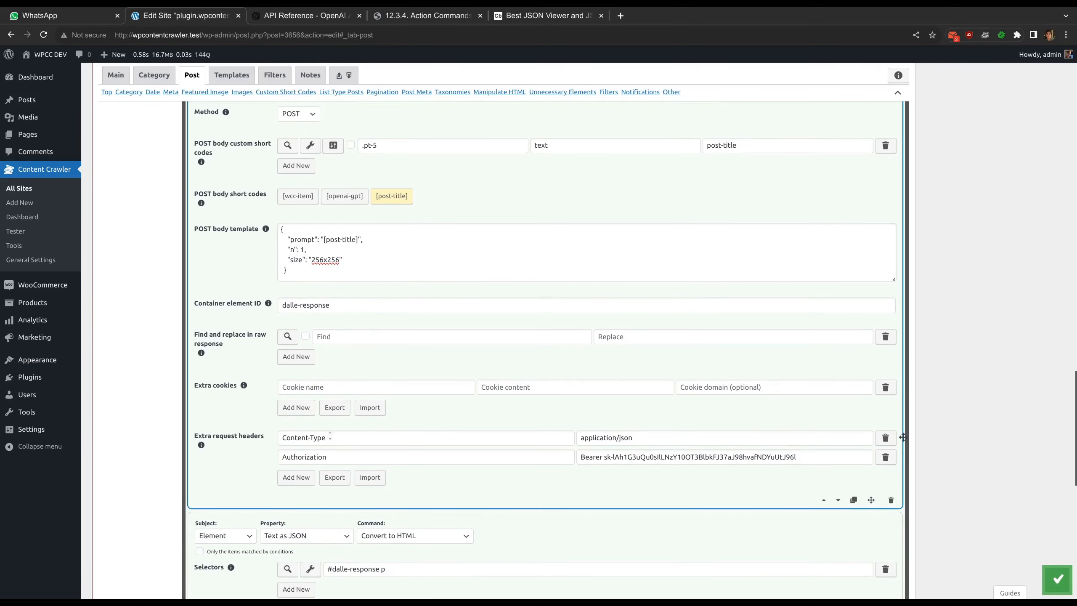
{"action": "left_click_drag", "start_coordinate": [332, 437], "coordinate": [288, 457]}
{"action": "left_click_drag", "start_coordinate": [587, 460], "coordinate": [817, 455]}
{"action": "left_click", "coordinate": [659, 480]}
{"action": "scroll", "coordinate": [409, 401], "scroll_direction": "down", "scroll_amount": 3}
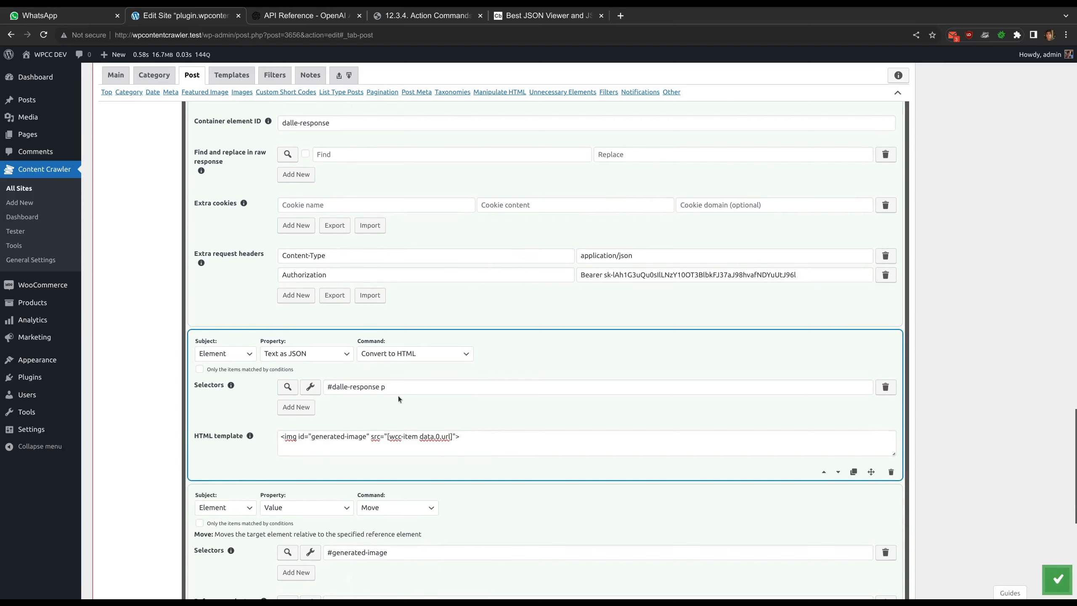
Compare the Convert to HTML command's #dalle-response p selector with the request's container element ID
{"action": "left_click_drag", "start_coordinate": [389, 390], "coordinate": [323, 390]}
{"action": "scroll", "coordinate": [362, 395], "scroll_direction": "up", "scroll_amount": 2}
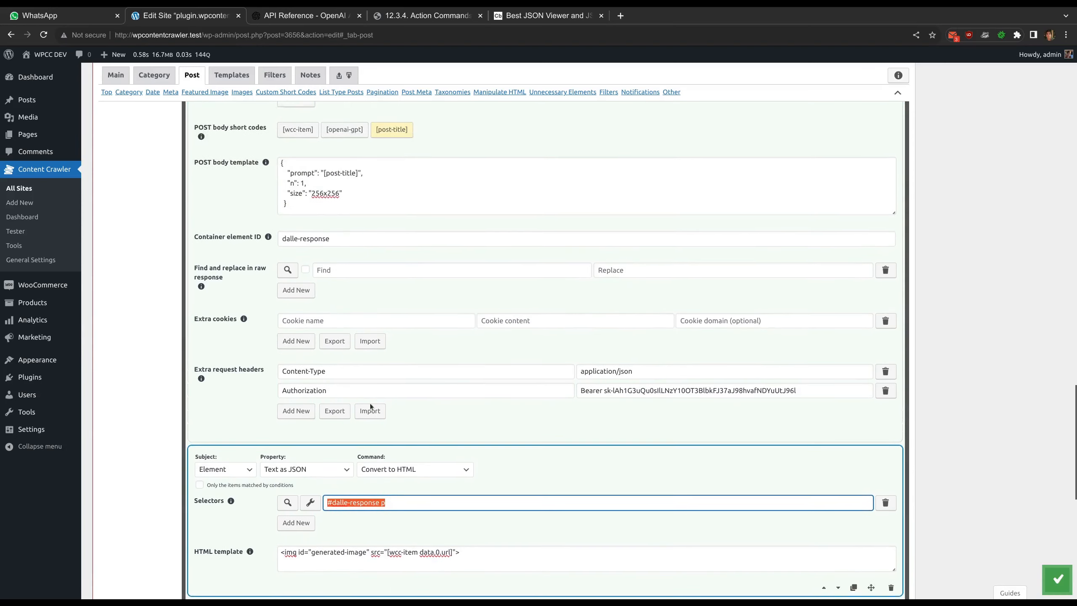
{"action": "left_click_drag", "start_coordinate": [280, 244], "coordinate": [331, 245]}
{"action": "scroll", "coordinate": [330, 245], "scroll_direction": "down", "scroll_amount": 2}
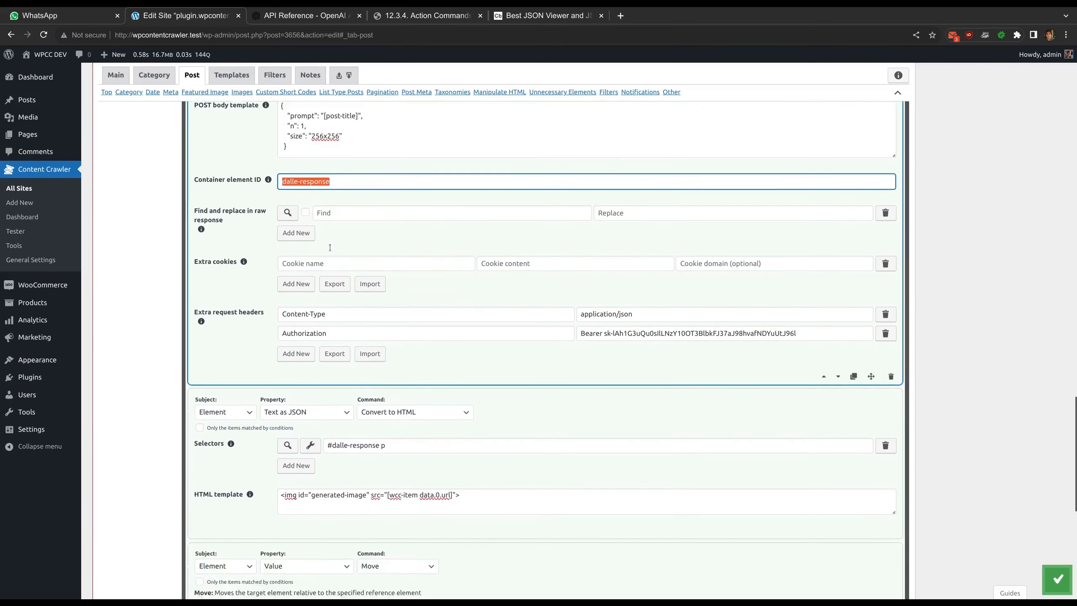
{"action": "left_click", "coordinate": [374, 404]}
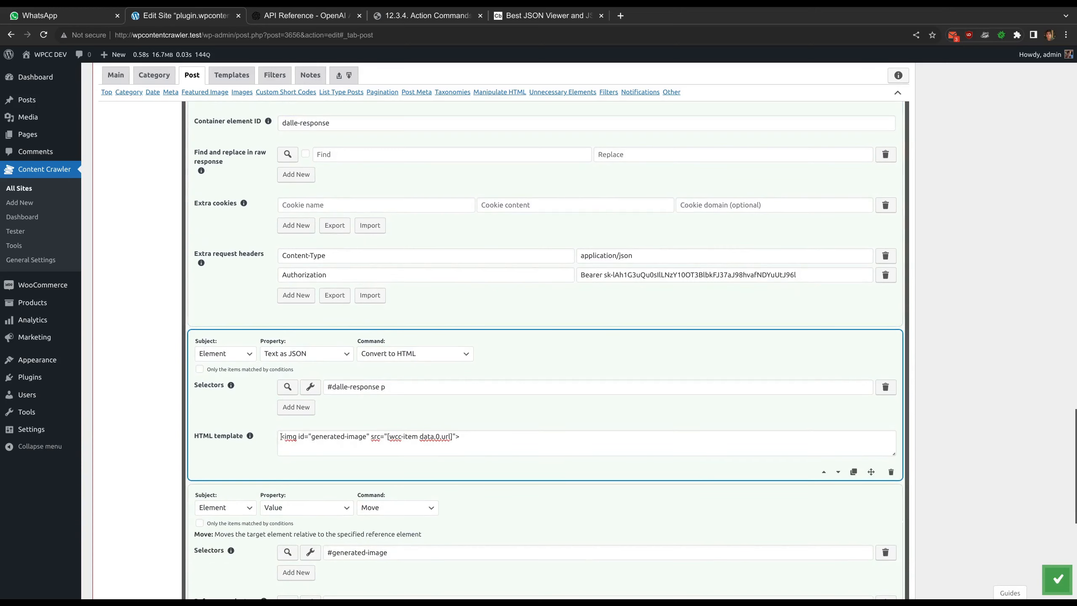
Compare the [wcc-item data.0.url] short code in the HTML template with the data and url keys in OpenAI's example response
{"action": "left_click_drag", "start_coordinate": [388, 437], "coordinate": [452, 437]}
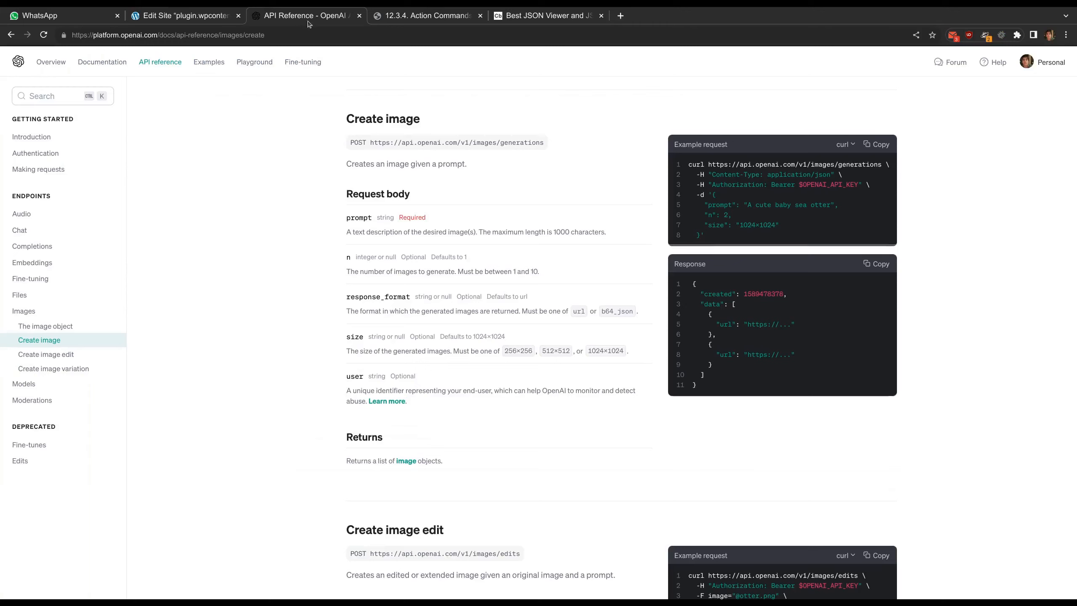
{"action": "key", "text": "ctrl+Tab"}
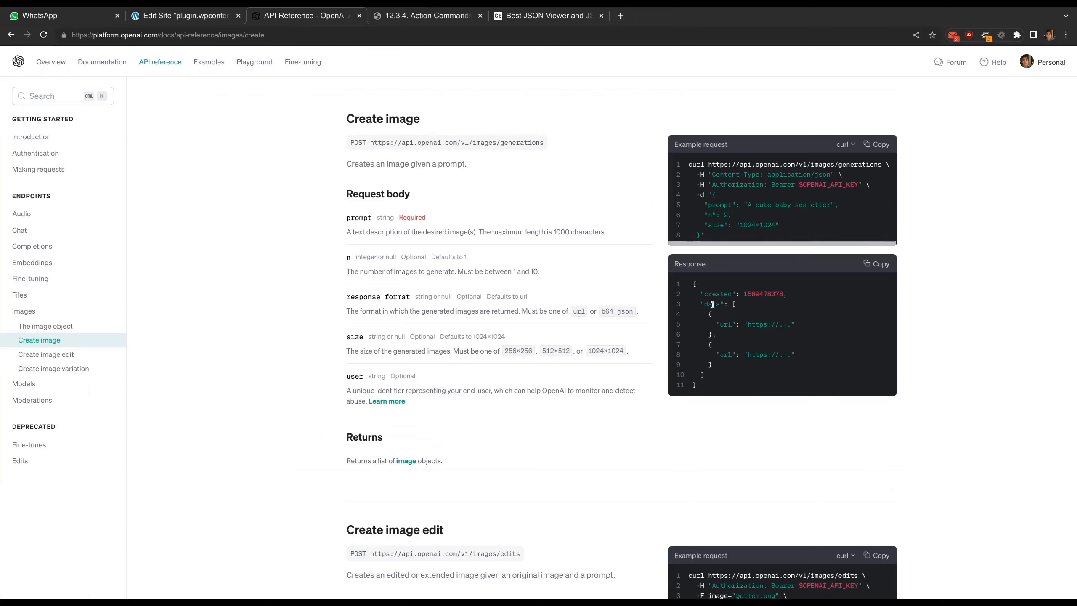
{"action": "double_click", "coordinate": [711, 303]}
{"action": "double_click", "coordinate": [726, 323]}
{"action": "key", "text": "ctrl+shift+Tab"}
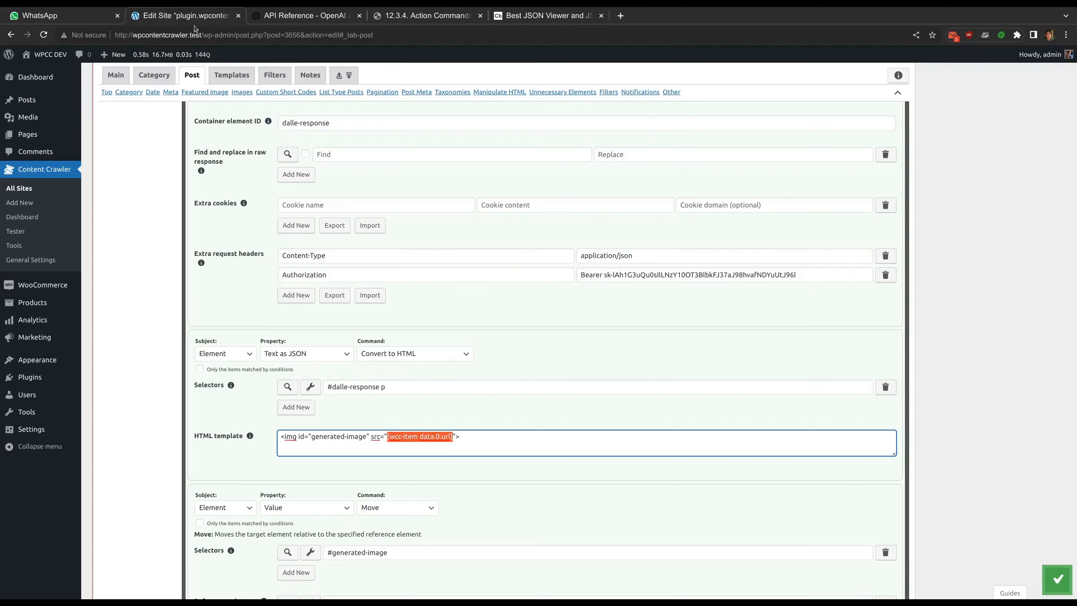
{"action": "left_click", "coordinate": [426, 440]}
{"action": "double_click", "coordinate": [427, 439]}
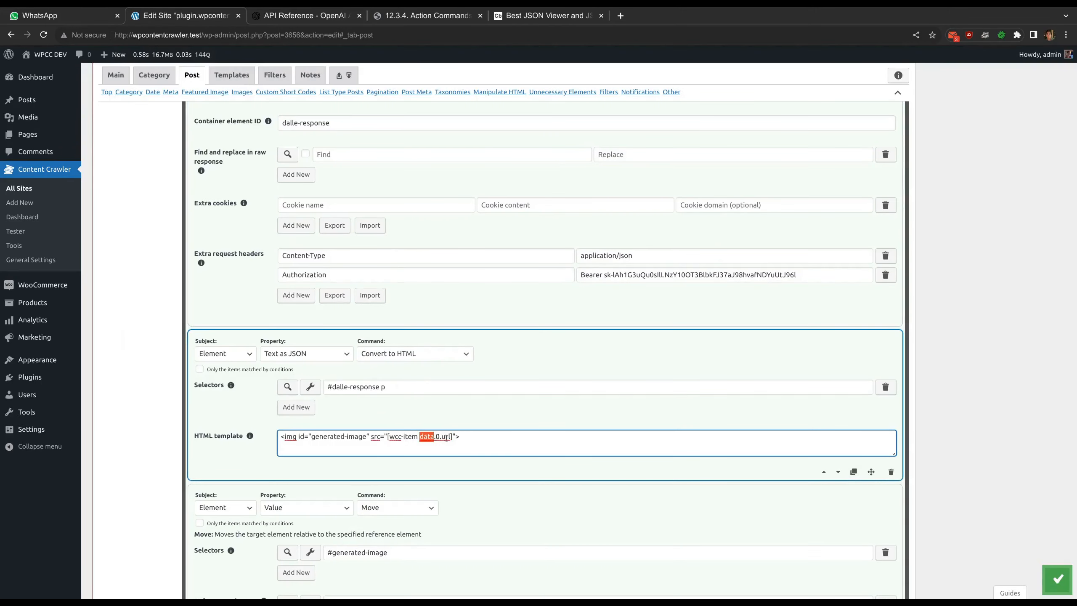
{"action": "double_click", "coordinate": [446, 439]}
{"action": "left_click", "coordinate": [473, 440]}
{"action": "left_click", "coordinate": [469, 460]}
Compare the image element ID in the HTML template with the Move command's #generated-image selector
{"action": "scroll", "coordinate": [470, 458], "scroll_direction": "down", "scroll_amount": 3}
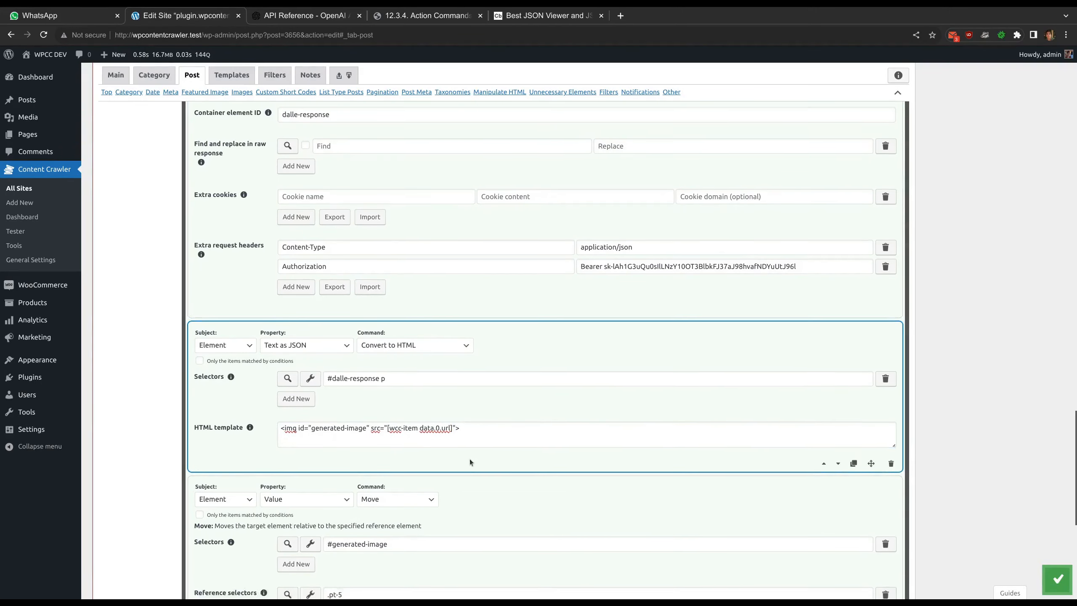
{"action": "scroll", "coordinate": [388, 389], "scroll_direction": "down", "scroll_amount": 2}
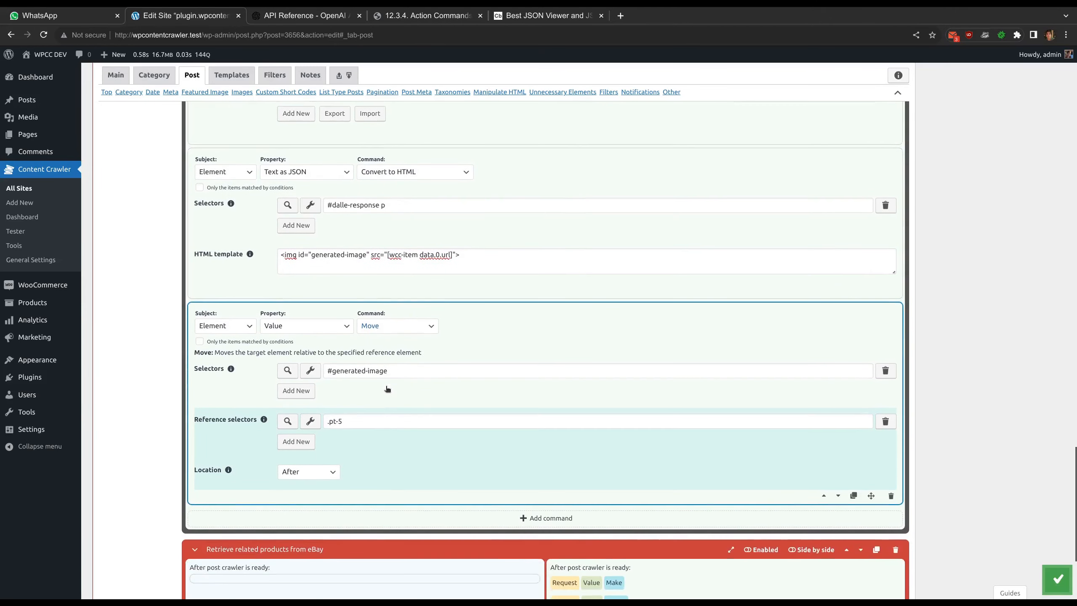
{"action": "double_click", "coordinate": [315, 254]}
{"action": "left_click", "coordinate": [339, 254]}
{"action": "left_click_drag", "start_coordinate": [357, 255], "coordinate": [312, 254]}
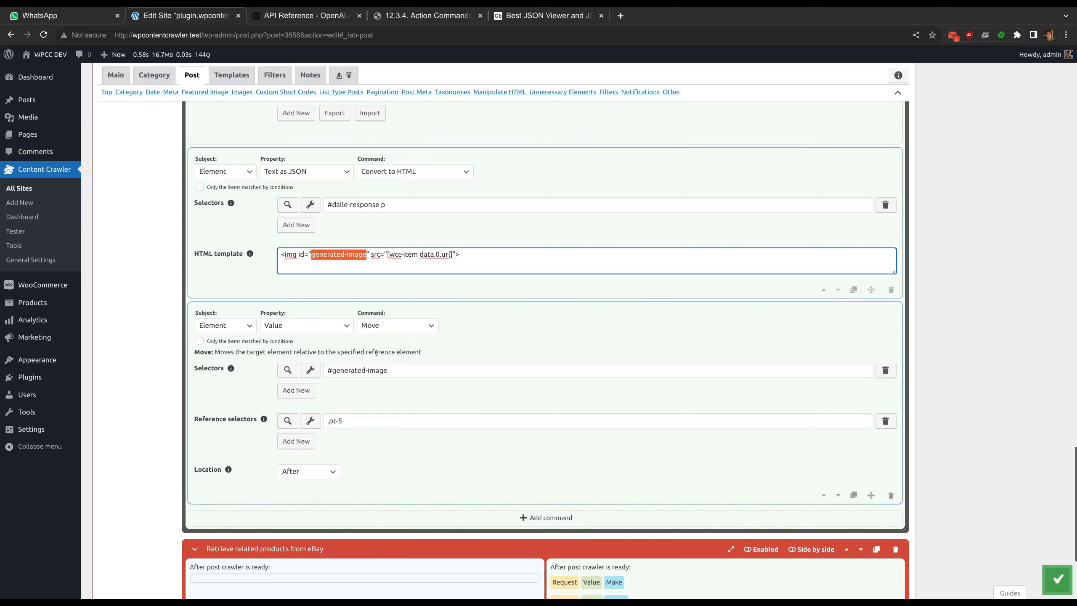
Review the Move command's #generated-image selector and its .pt-5 reference selector
{"action": "left_click_drag", "start_coordinate": [332, 370], "coordinate": [388, 370]}
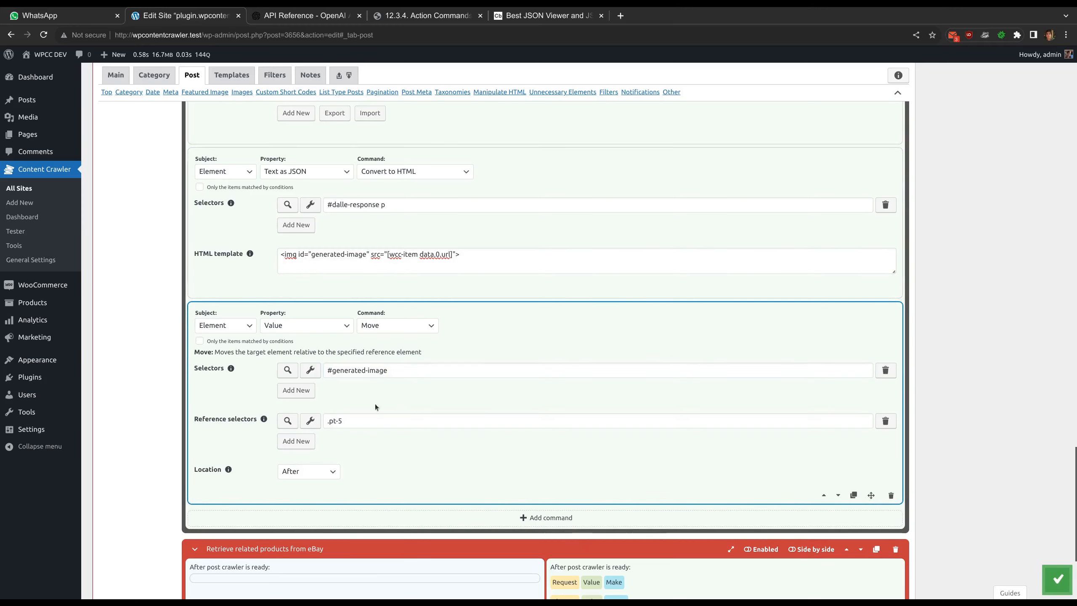
{"action": "left_click_drag", "start_coordinate": [343, 421], "coordinate": [323, 420]}
{"action": "left_click", "coordinate": [357, 403]}
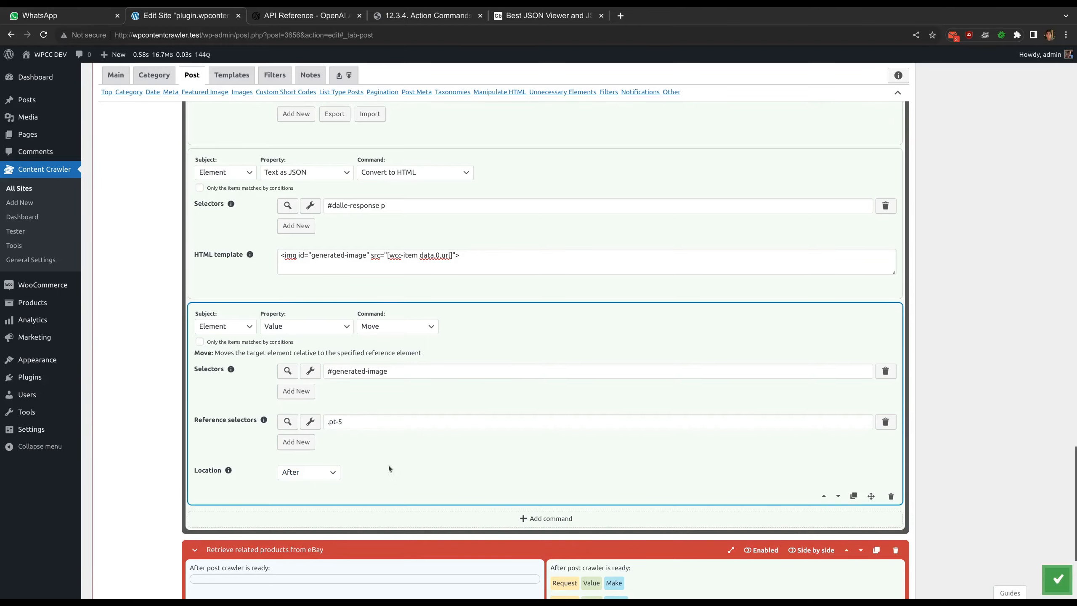
Reload the test page in the Featured Image Selectors' visual inspector, pick the generated image and apply the #__next img selector
{"action": "scroll", "coordinate": [389, 464], "scroll_direction": "up", "scroll_amount": 20}
{"action": "scroll", "coordinate": [377, 458], "scroll_direction": "up", "scroll_amount": 15}
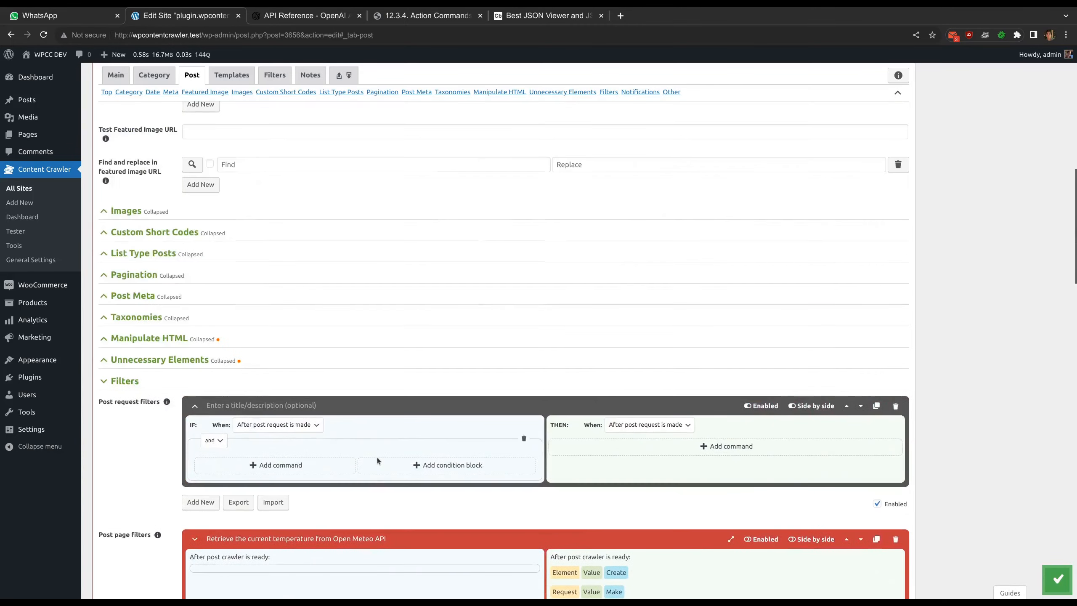
{"action": "left_click", "coordinate": [229, 385]}
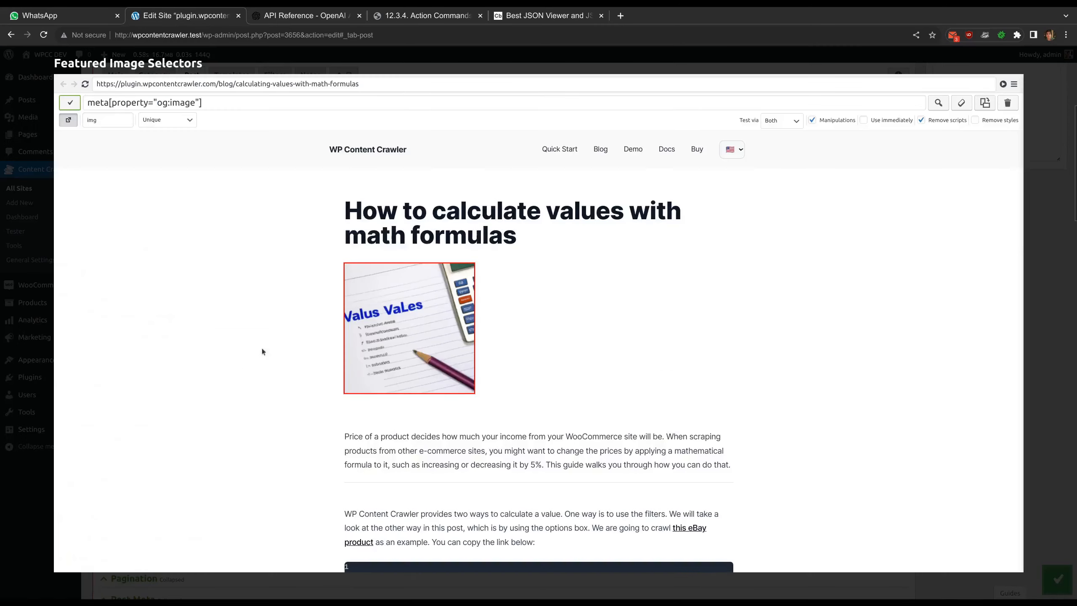
{"action": "left_click", "coordinate": [85, 85]}
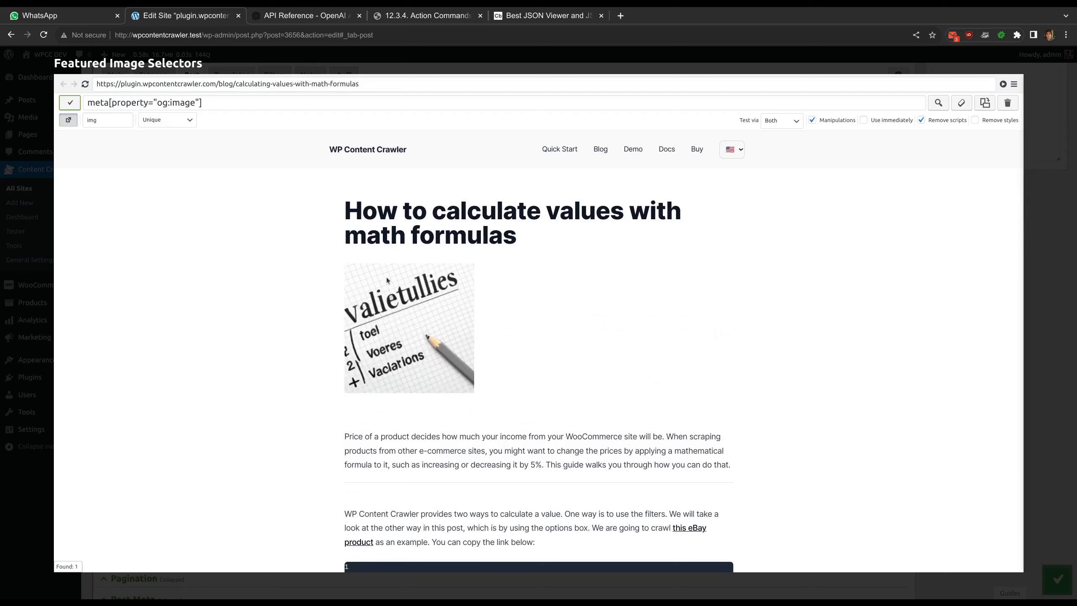
{"action": "left_click", "coordinate": [392, 317]}
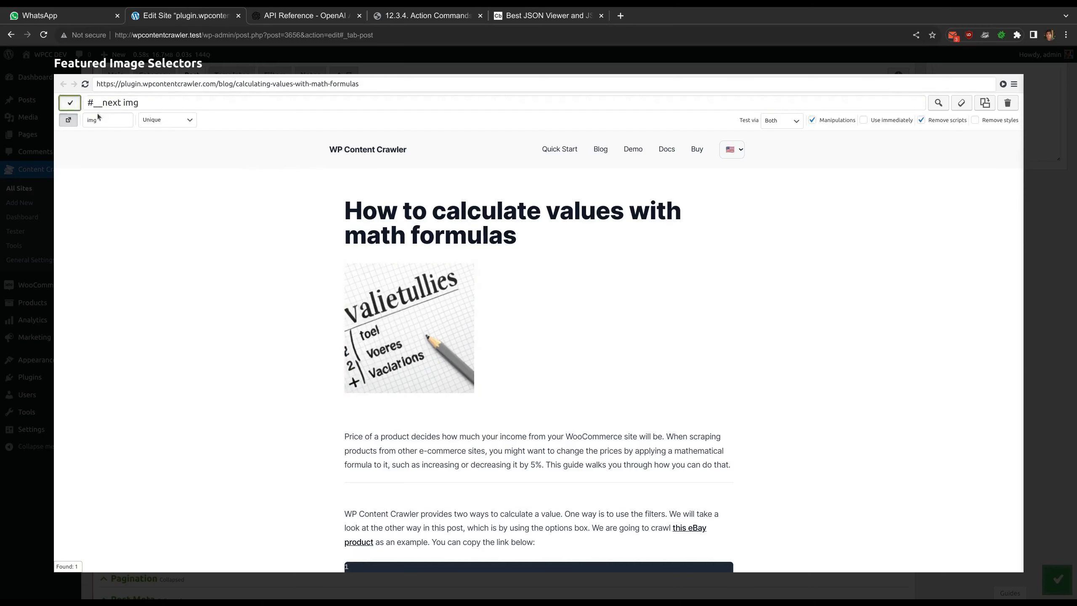
{"action": "left_click", "coordinate": [70, 102]}
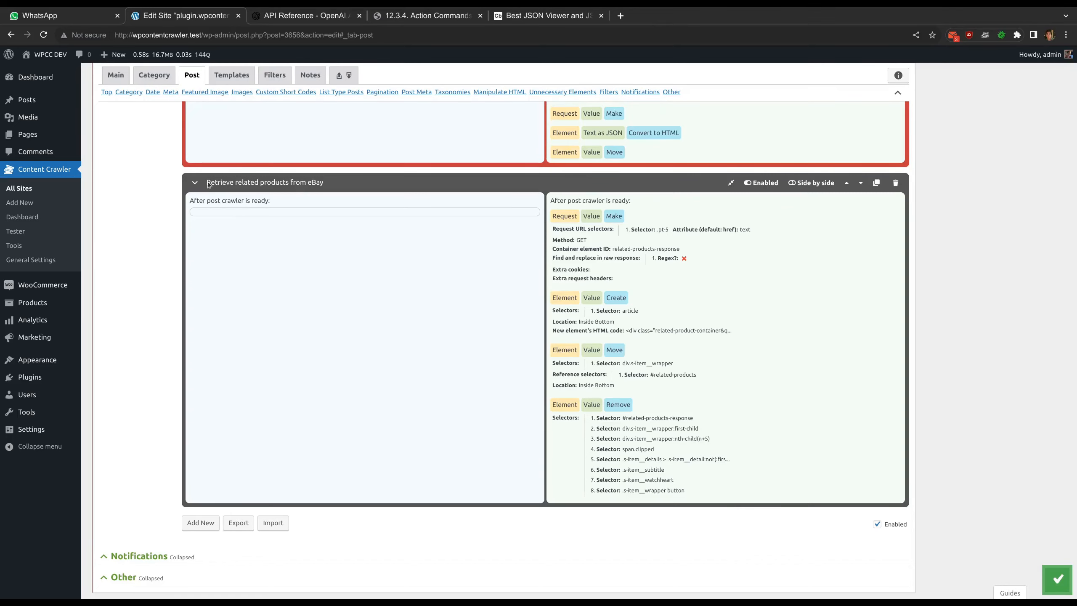
Preview the post content in the visual inspector and examine the Related Products from eBay section at the end of the article
{"action": "left_click_drag", "start_coordinate": [214, 184], "coordinate": [329, 186]}
{"action": "scroll", "coordinate": [349, 277], "scroll_direction": "up", "scroll_amount": 15}
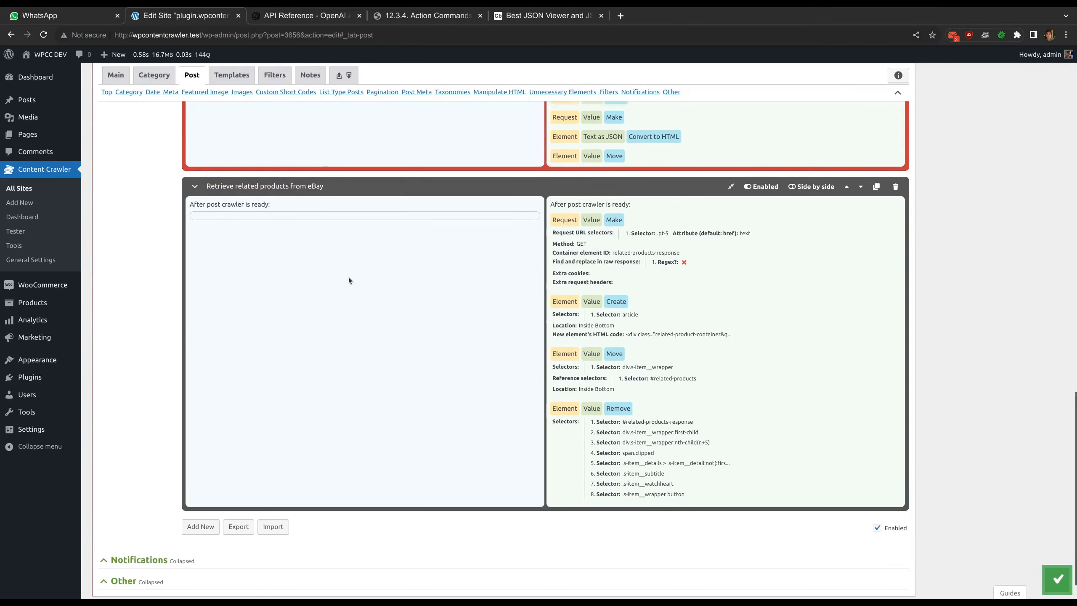
{"action": "left_click", "coordinate": [215, 375]}
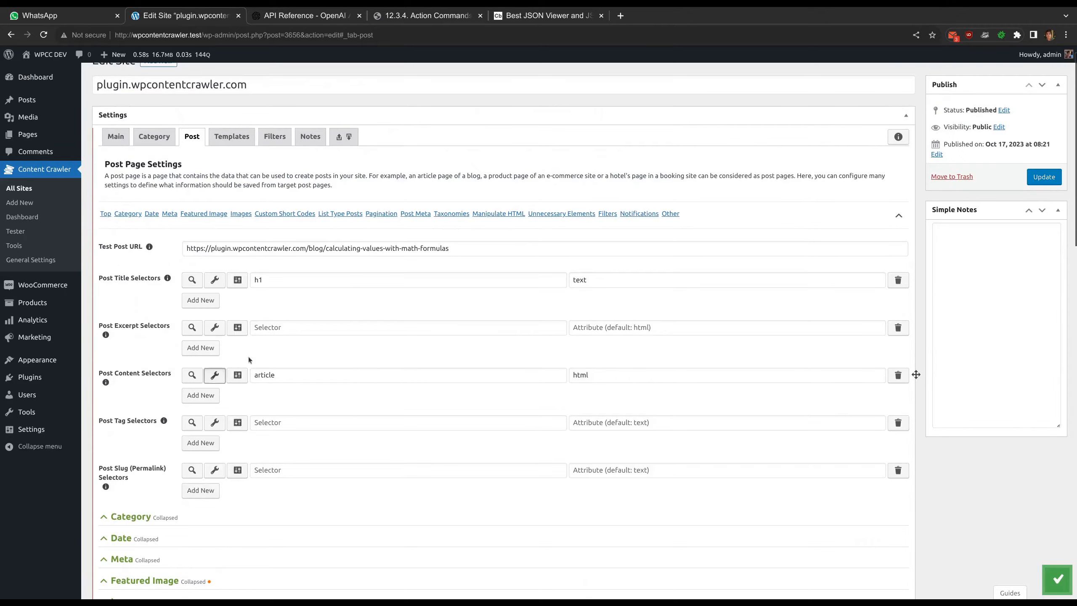
{"action": "scroll", "coordinate": [437, 268], "scroll_direction": "down", "scroll_amount": 10}
{"action": "scroll", "coordinate": [438, 270], "scroll_direction": "down", "scroll_amount": 15}
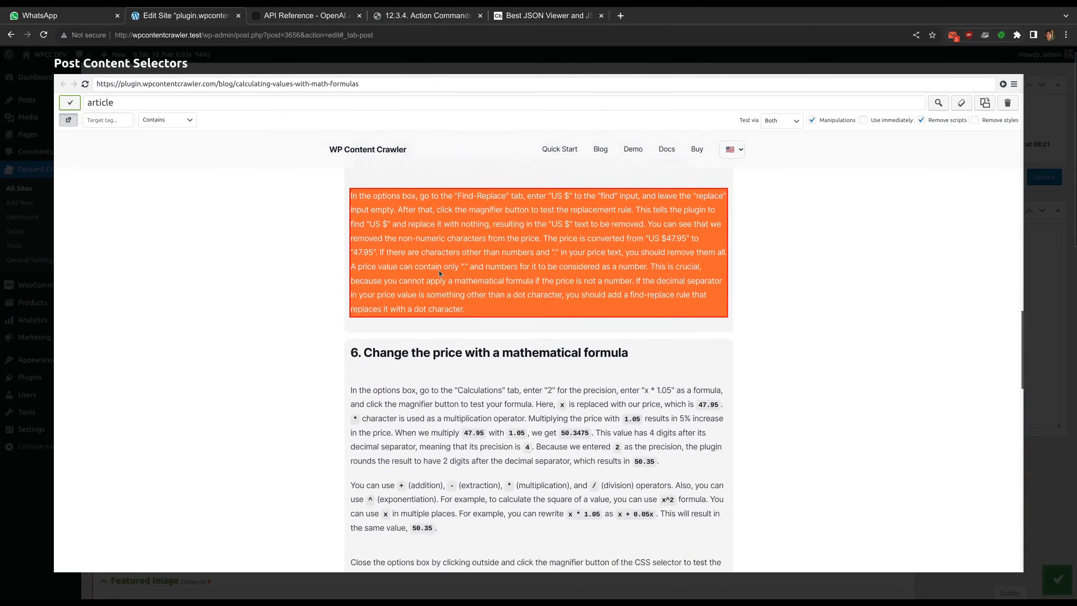
{"action": "scroll", "coordinate": [614, 287], "scroll_direction": "down", "scroll_amount": 3}
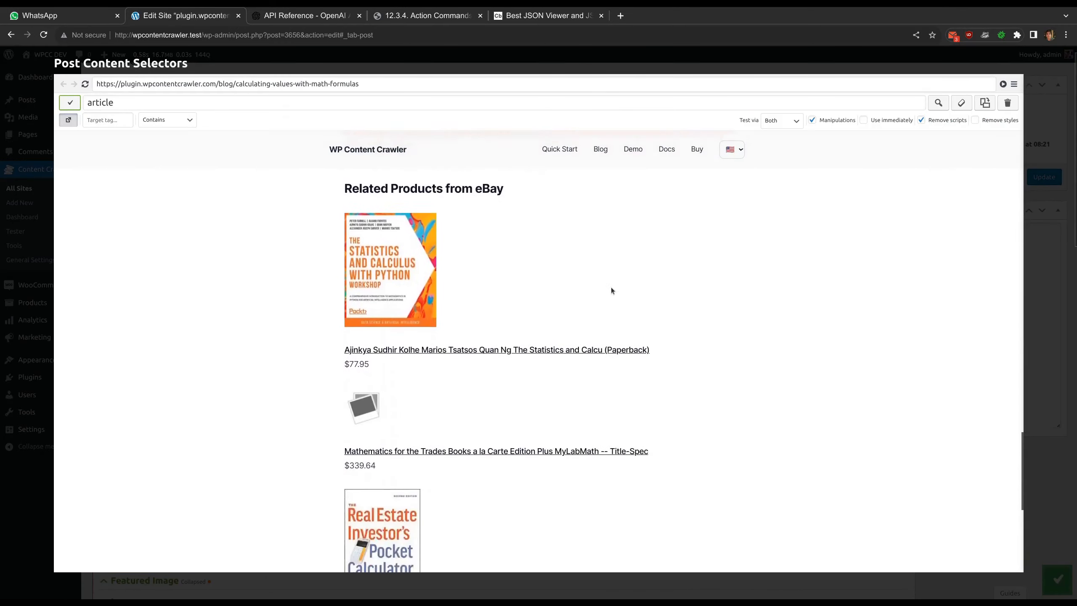
{"action": "scroll", "coordinate": [609, 291], "scroll_direction": "down", "scroll_amount": 5}
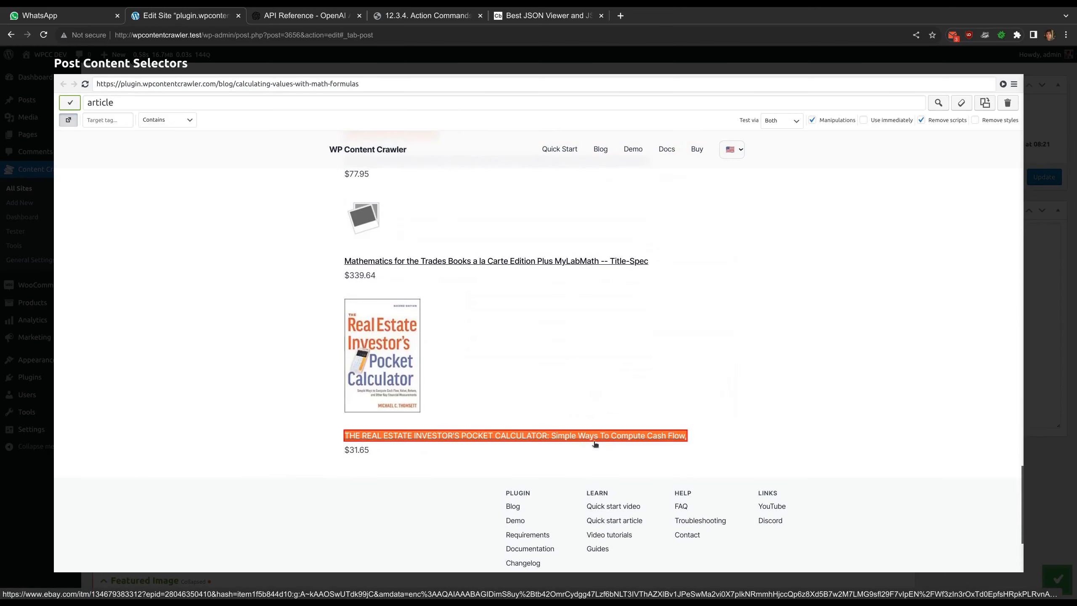
{"action": "left_click", "coordinate": [469, 64]}
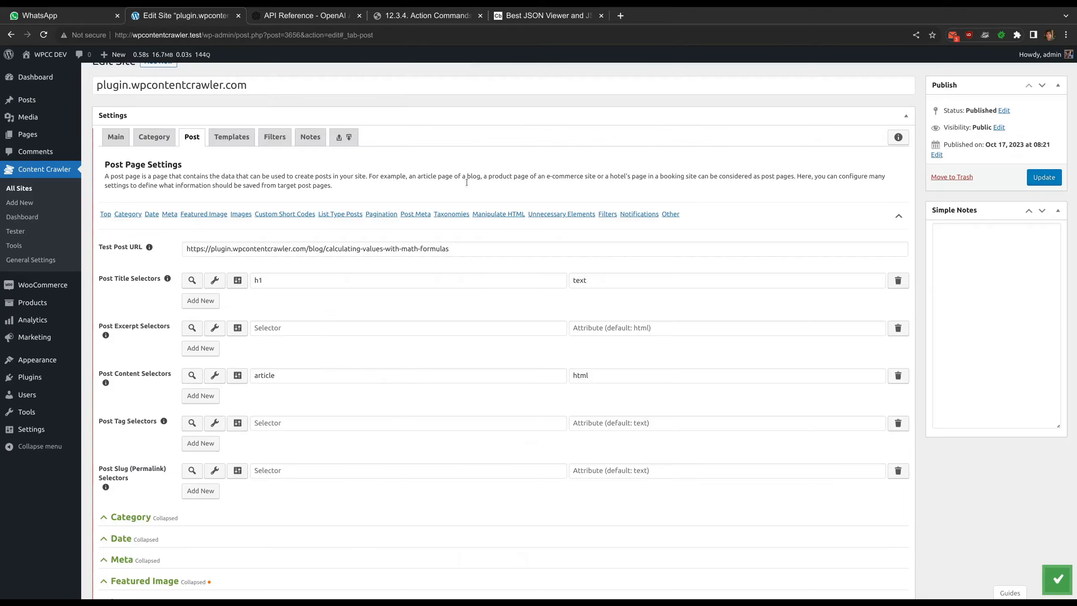
Expand the "Retrieve related products from eBay" filter and test its .pt-5 request URL selector
{"action": "scroll", "coordinate": [454, 344], "scroll_direction": "down", "scroll_amount": 20}
{"action": "scroll", "coordinate": [455, 342], "scroll_direction": "down", "scroll_amount": 3}
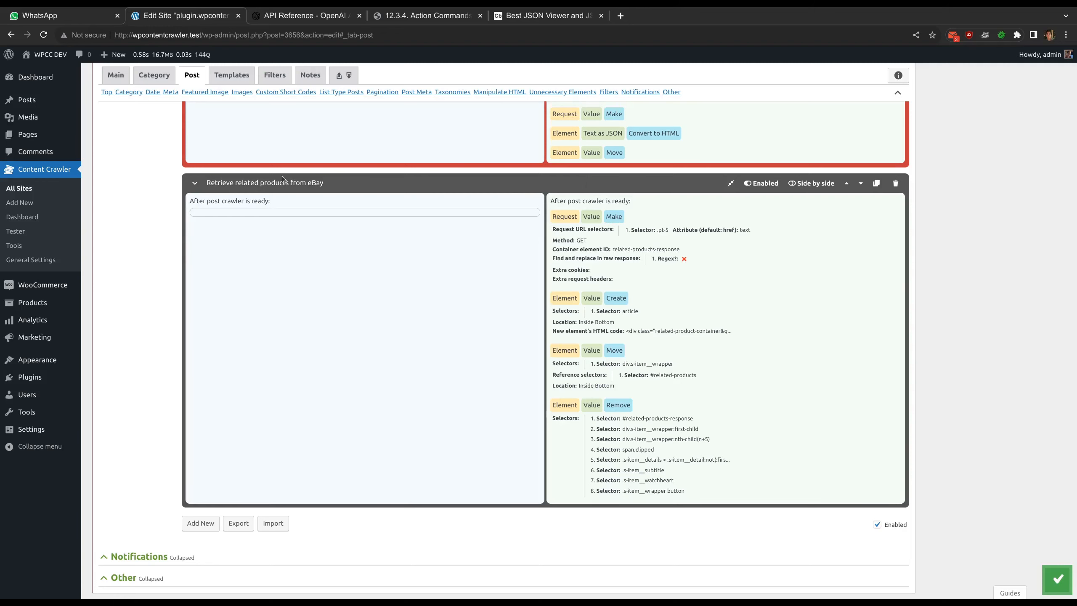
{"action": "left_click", "coordinate": [195, 182]}
{"action": "scroll", "coordinate": [488, 275], "scroll_direction": "down", "scroll_amount": 3}
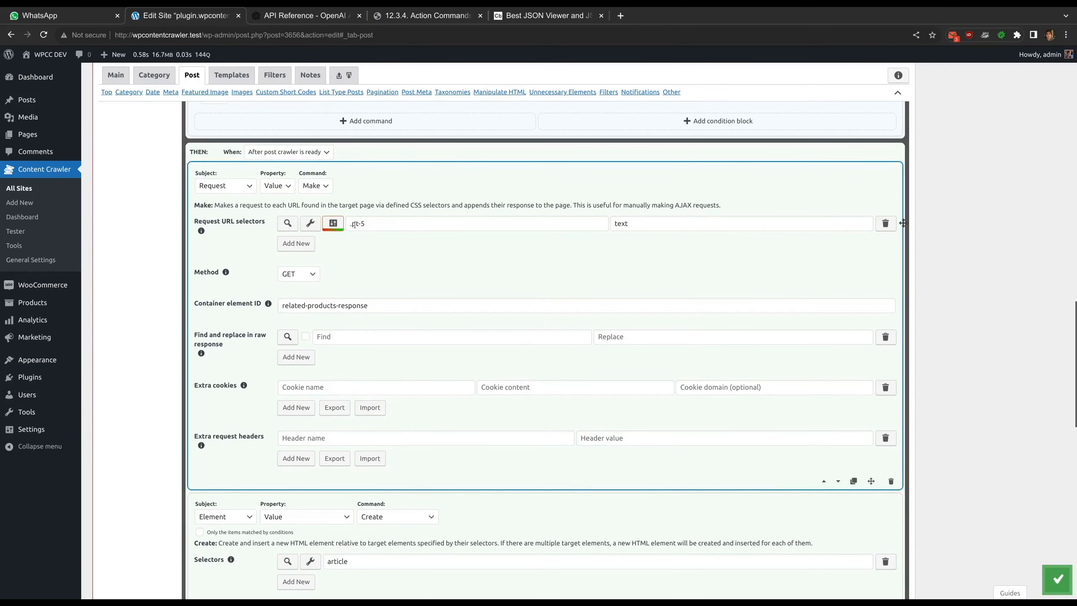
{"action": "left_click", "coordinate": [287, 223]}
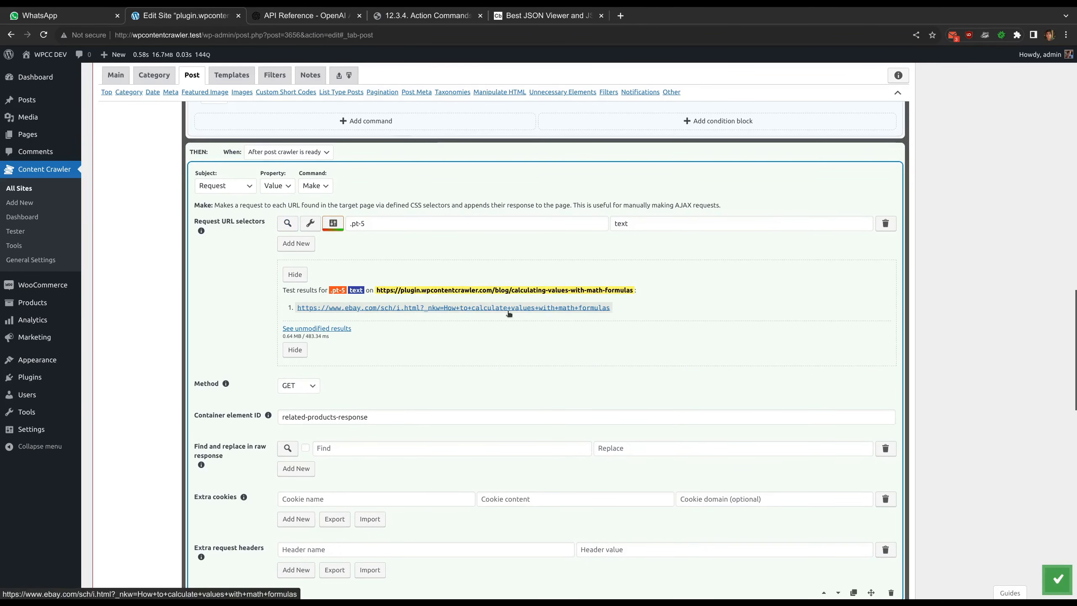
Show the unmodified results of the request URL test and compare the post title with the generated eBay search URL
{"action": "left_click", "coordinate": [333, 223]}
{"action": "key", "text": "Escape"}
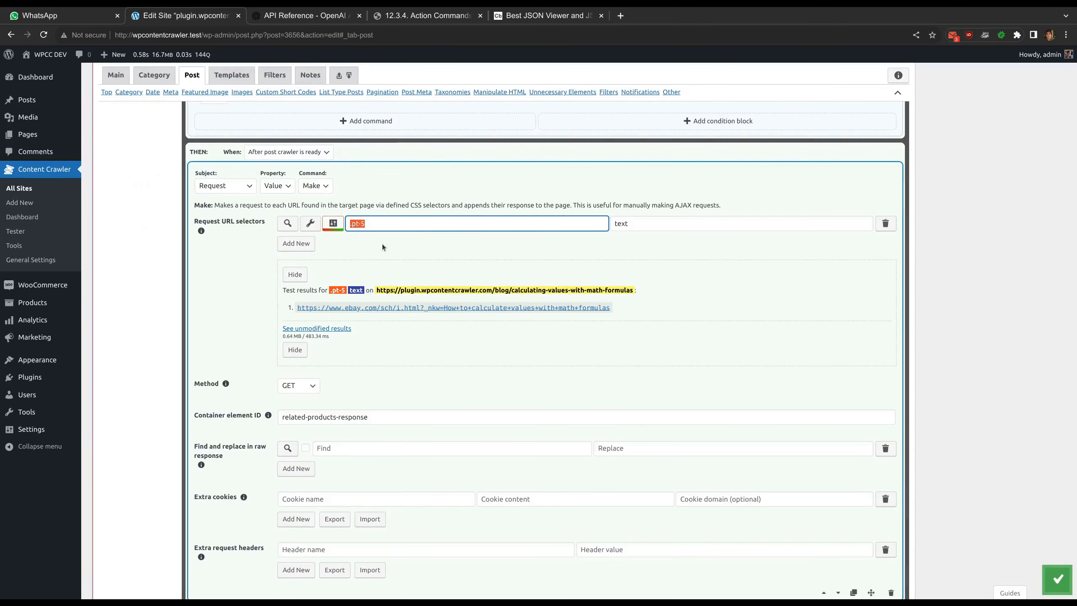
{"action": "left_click", "coordinate": [330, 330]}
{"action": "left_click_drag", "start_coordinate": [297, 345], "coordinate": [462, 349]}
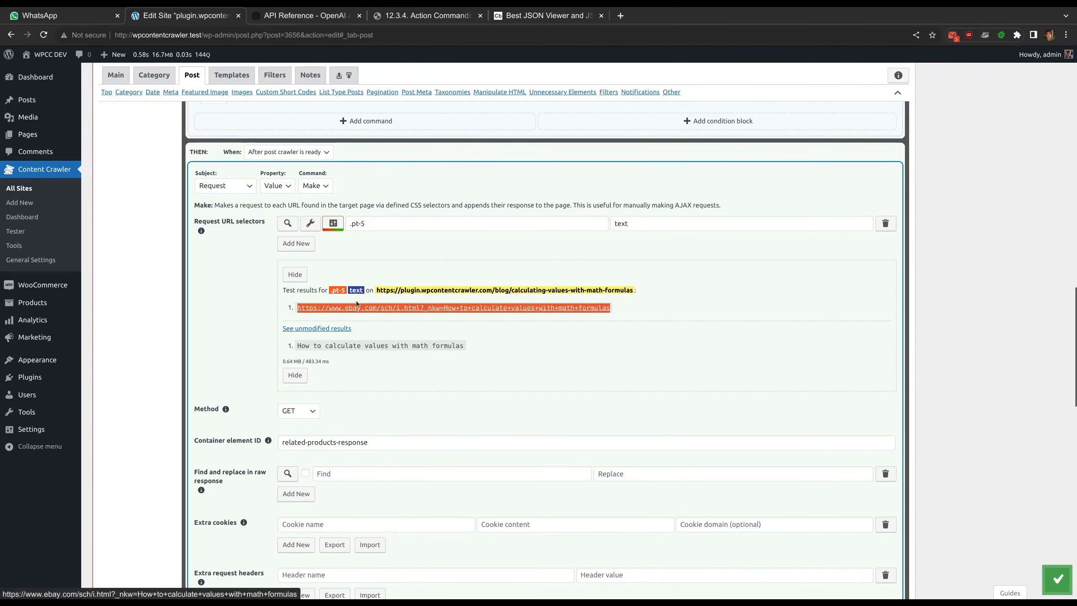
Review the Find-Replace rule in the request URL selector's options that replaces spaces with +
{"action": "left_click", "coordinate": [333, 223]}
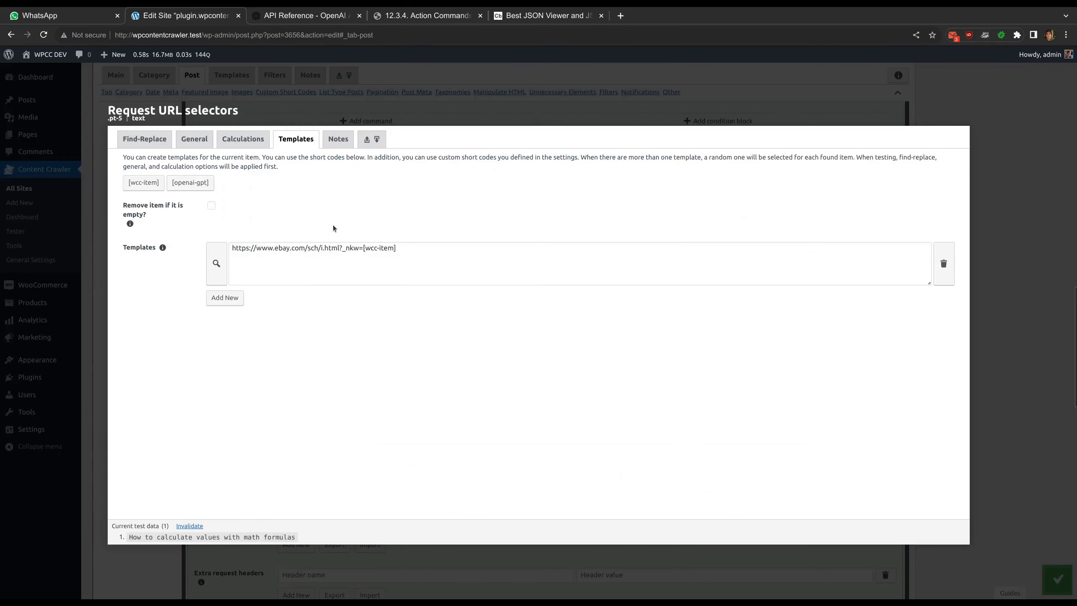
{"action": "left_click", "coordinate": [153, 144]}
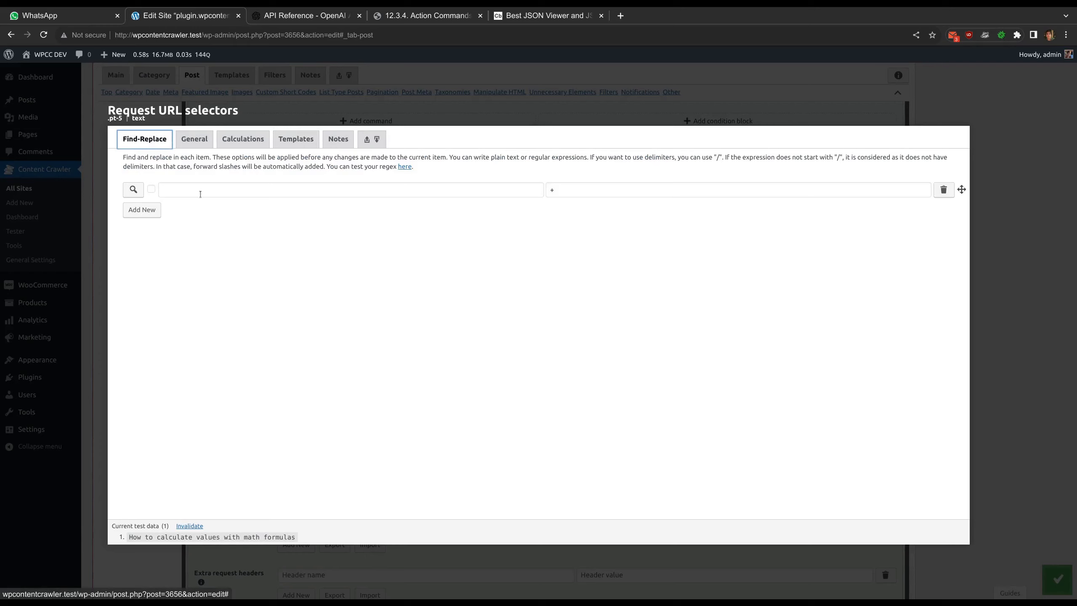
{"action": "left_click", "coordinate": [159, 191]}
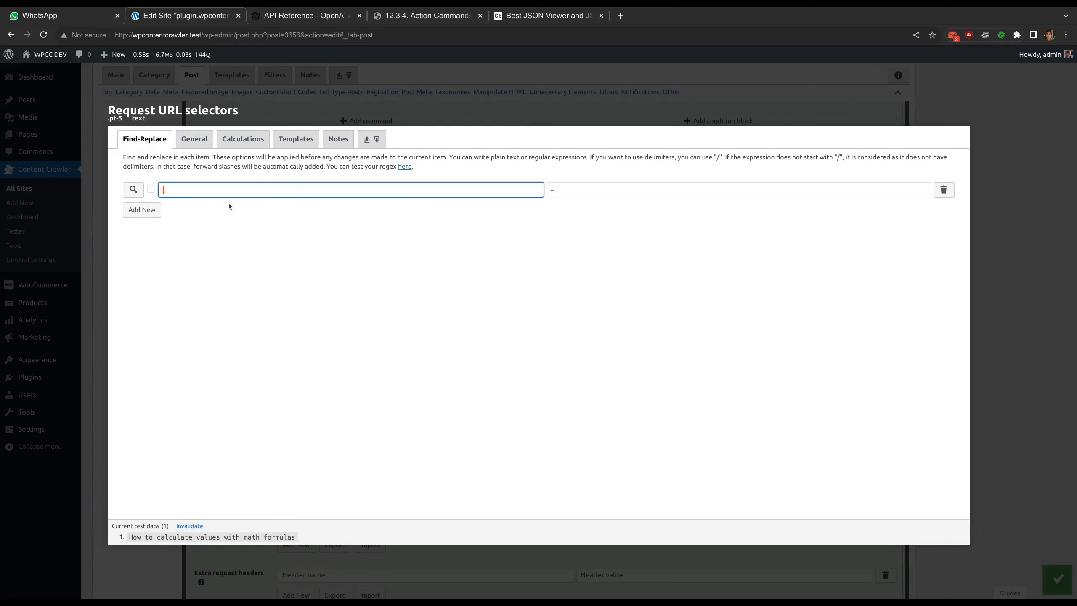
{"action": "left_click", "coordinate": [546, 194]}
{"action": "left_click", "coordinate": [535, 216]}
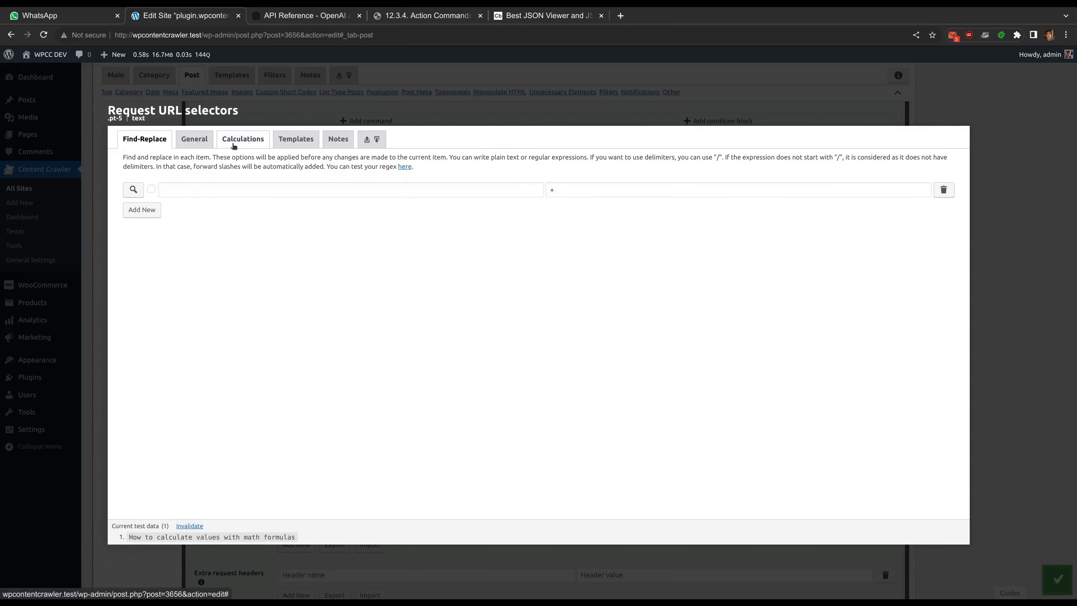
Review the eBay search URL template and its [wcc-item] short code, and close the request URL selector's options
{"action": "left_click", "coordinate": [284, 144]}
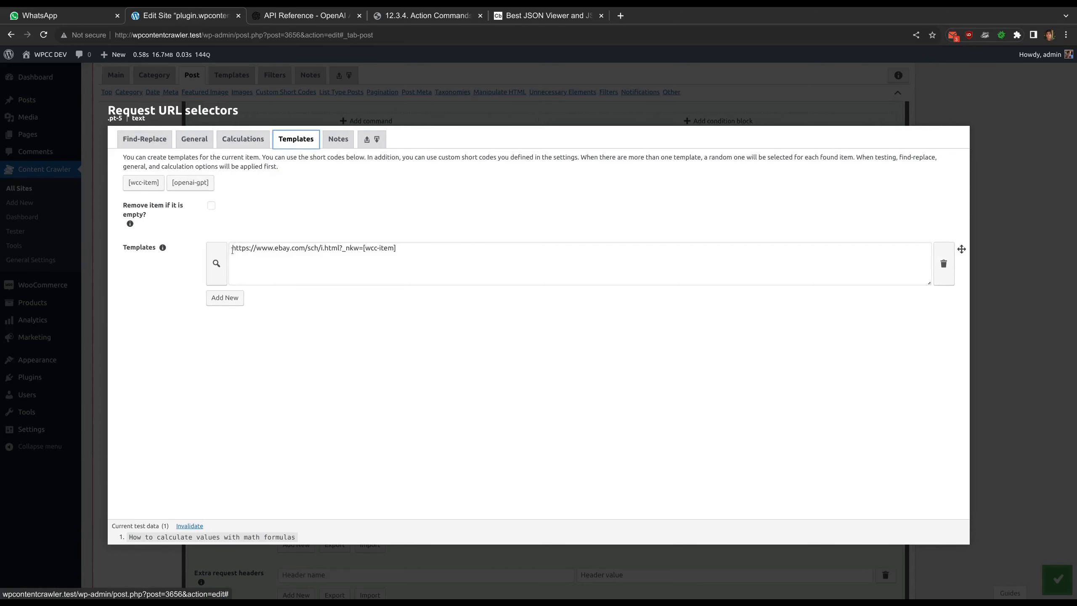
{"action": "left_click_drag", "start_coordinate": [405, 247], "coordinate": [362, 246]}
{"action": "left_click", "coordinate": [372, 232]}
{"action": "left_click", "coordinate": [421, 115]}
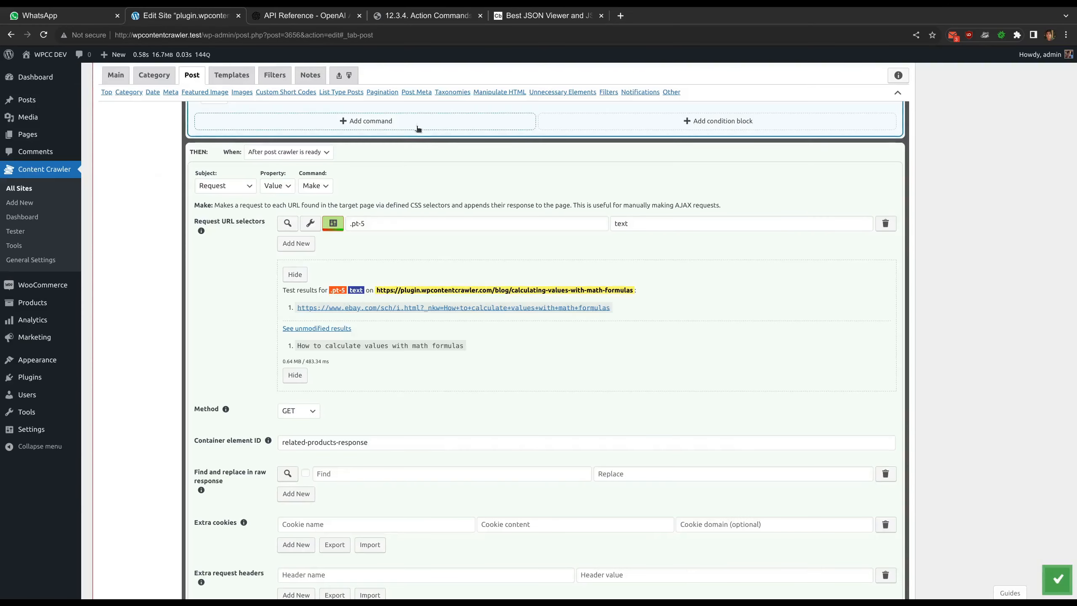
Open the generated eBay search URL, look through the listed products and return to the site settings
{"action": "left_click", "coordinate": [318, 308]}
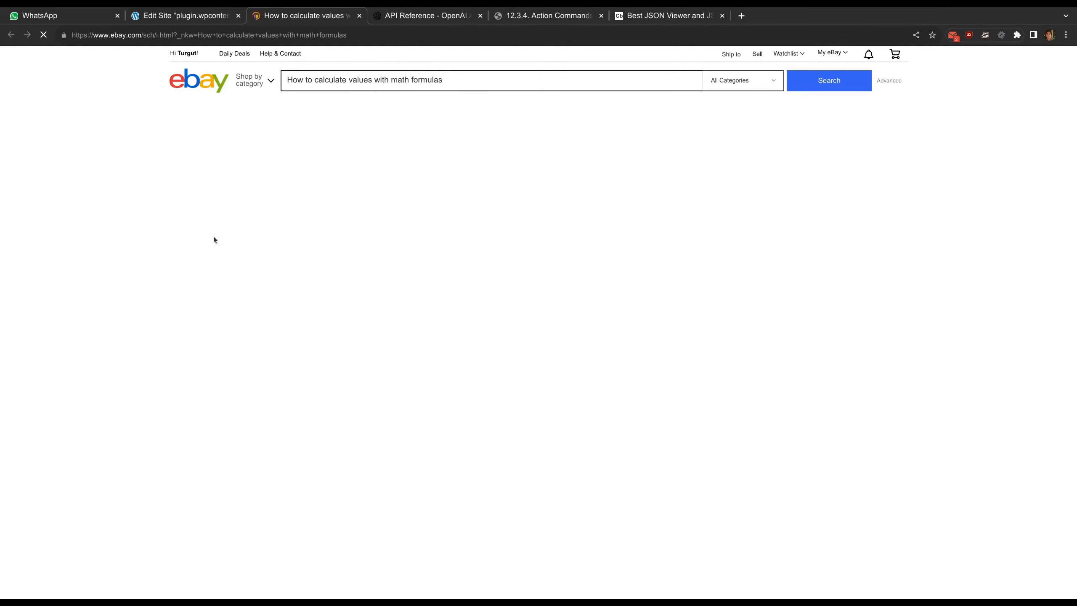
{"action": "scroll", "coordinate": [653, 263], "scroll_direction": "down", "scroll_amount": 4}
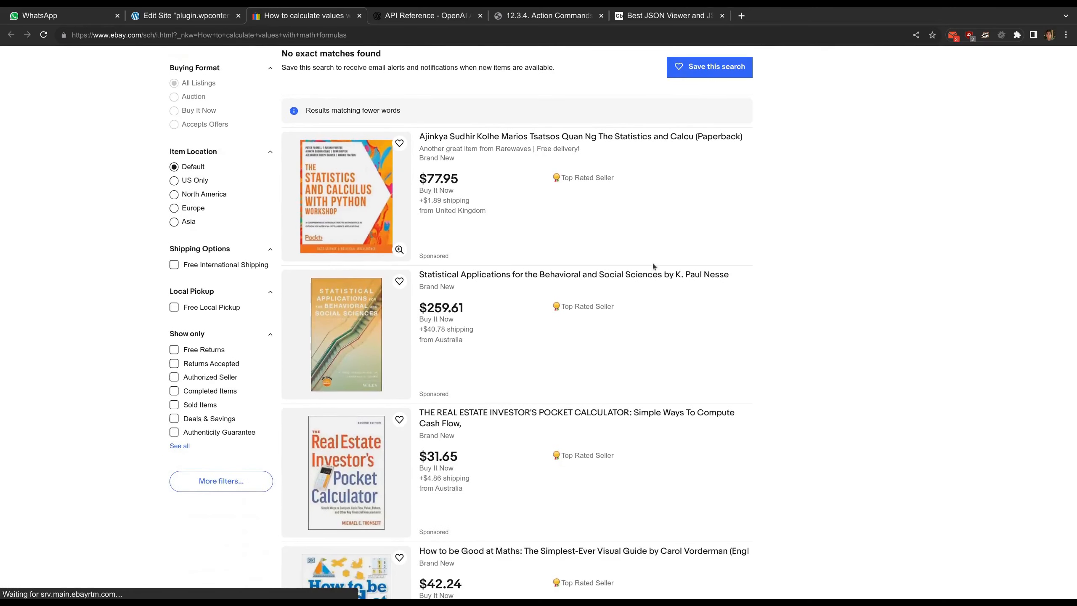
{"action": "scroll", "coordinate": [653, 266], "scroll_direction": "down", "scroll_amount": 5}
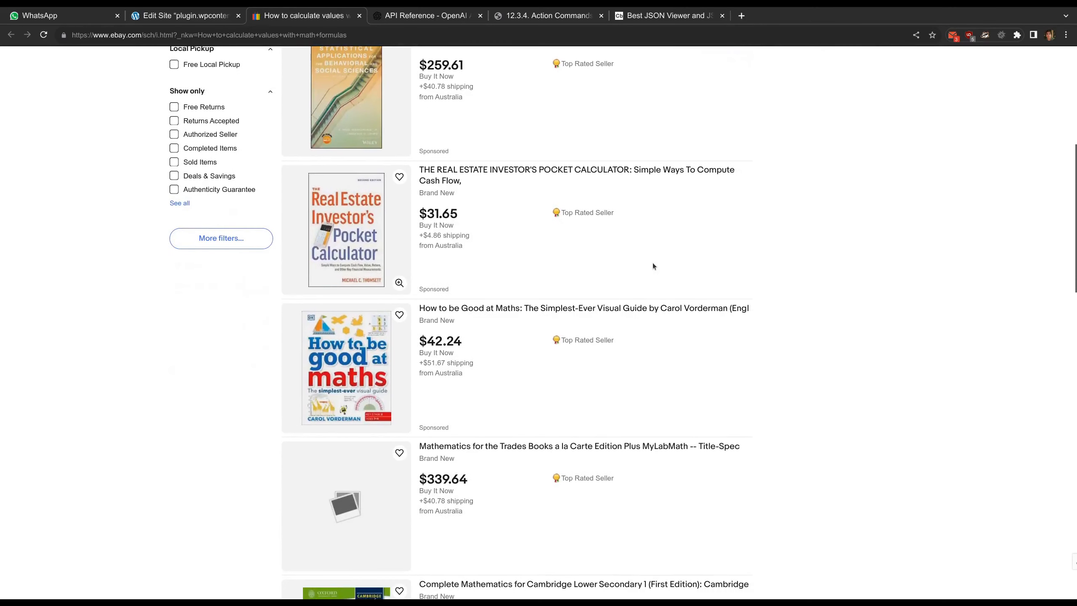
{"action": "scroll", "coordinate": [653, 266], "scroll_direction": "down", "scroll_amount": 3}
{"action": "scroll", "coordinate": [653, 266], "scroll_direction": "down", "scroll_amount": 5}
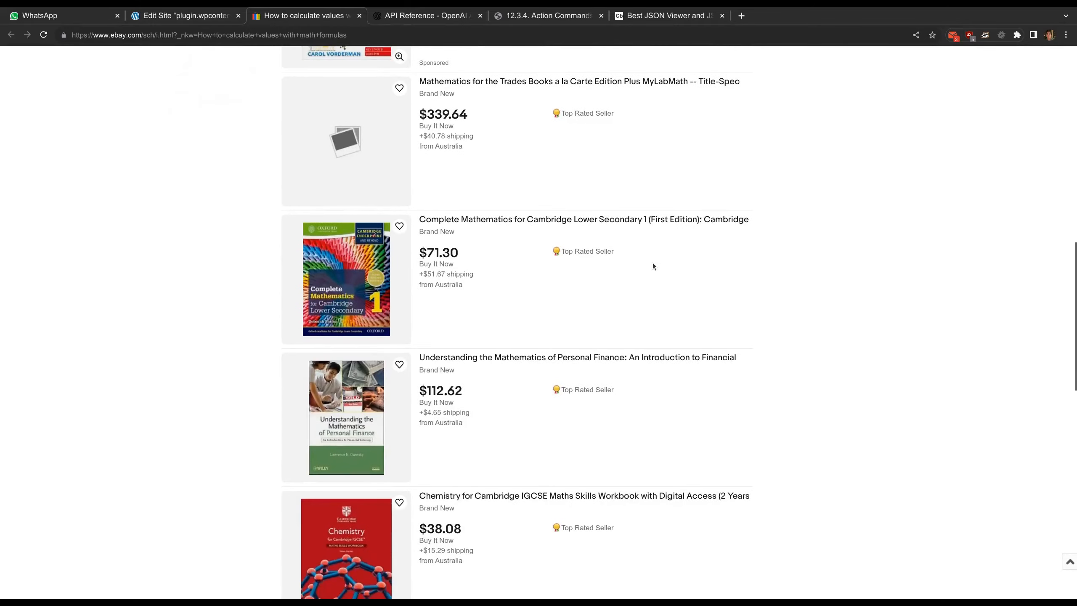
{"action": "middle_click", "coordinate": [303, 15]}
{"action": "left_click", "coordinate": [439, 265]}
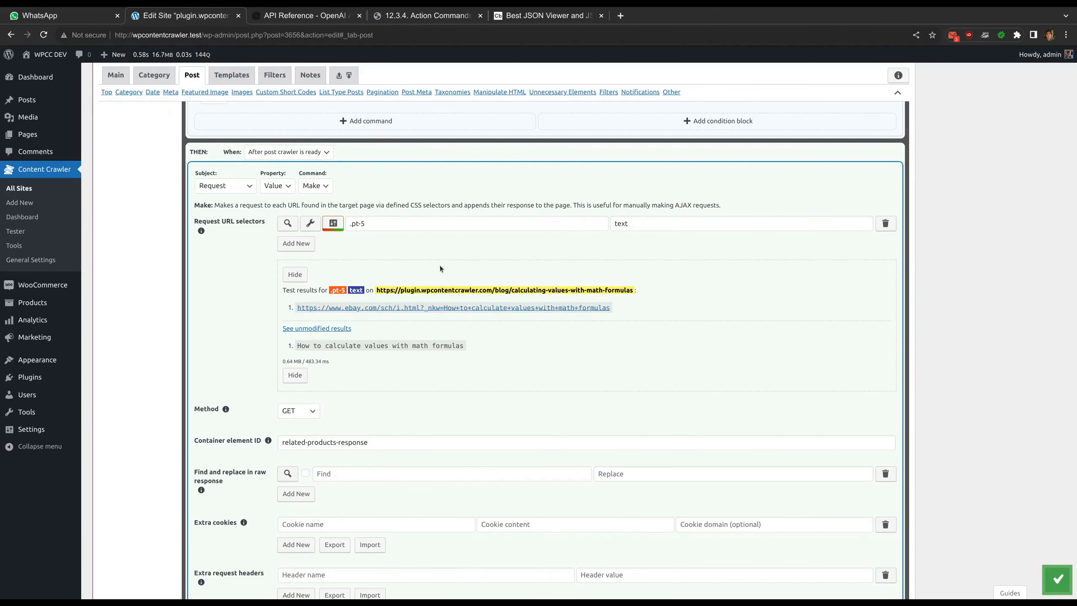
Hide the request URL test results and review the request's related-products-response container element ID
{"action": "left_click", "coordinate": [300, 270]}
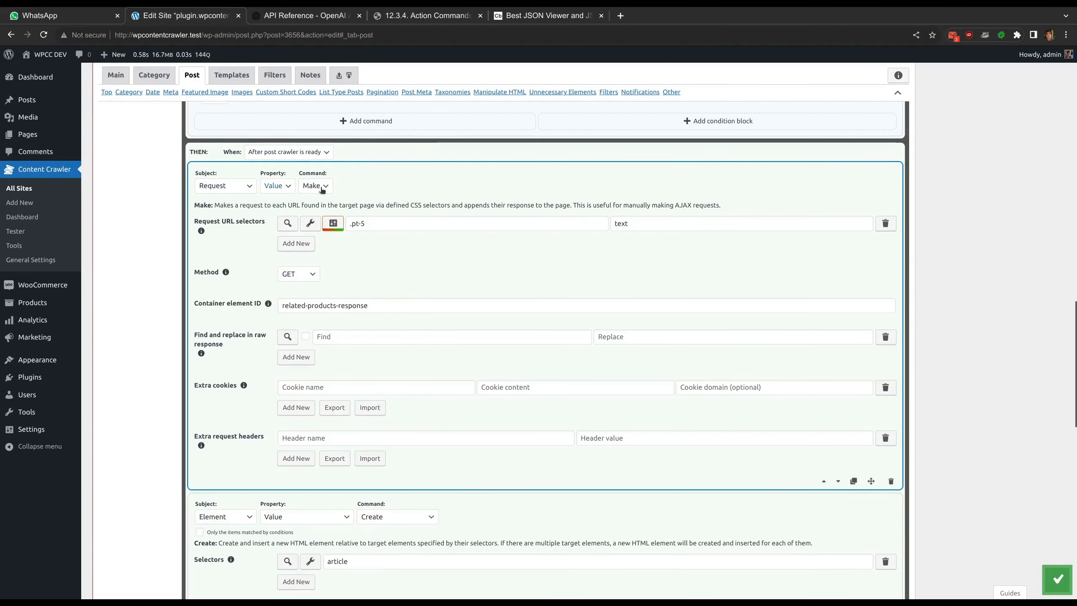
{"action": "left_click_drag", "start_coordinate": [368, 312], "coordinate": [277, 304]}
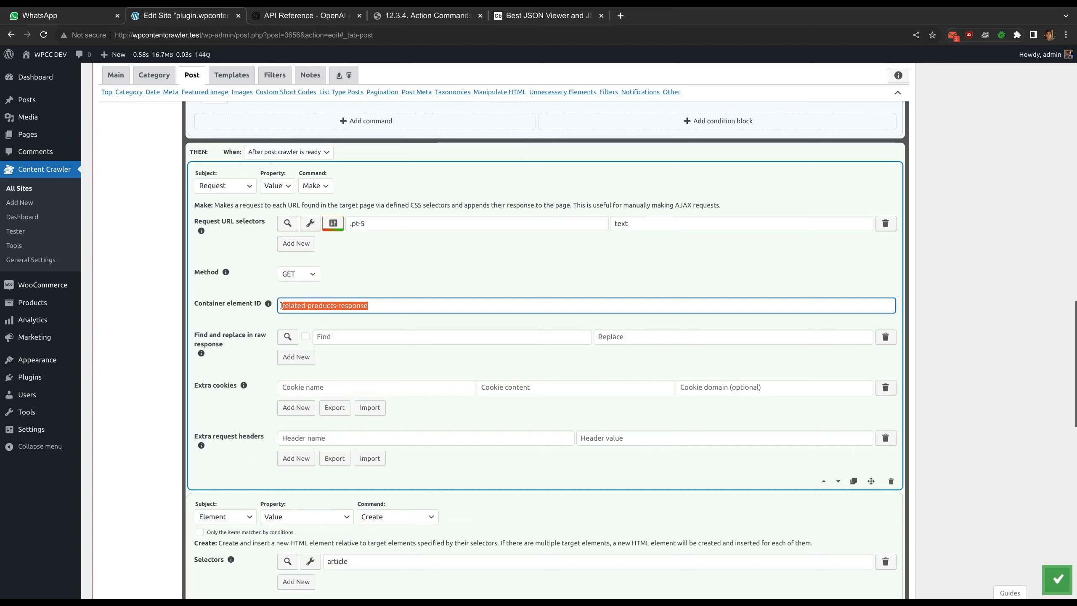
{"action": "left_click", "coordinate": [365, 316]}
Review the Create command's article selector and the new element's HTML code, including the heading and the related-products ID
{"action": "scroll", "coordinate": [365, 318], "scroll_direction": "down", "scroll_amount": 5}
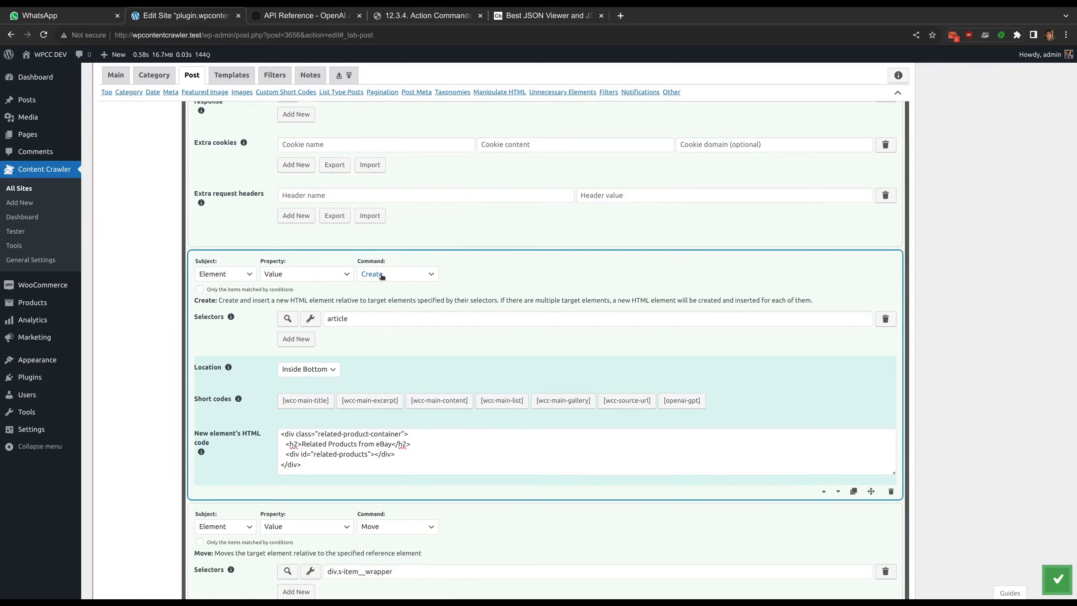
{"action": "double_click", "coordinate": [353, 320]}
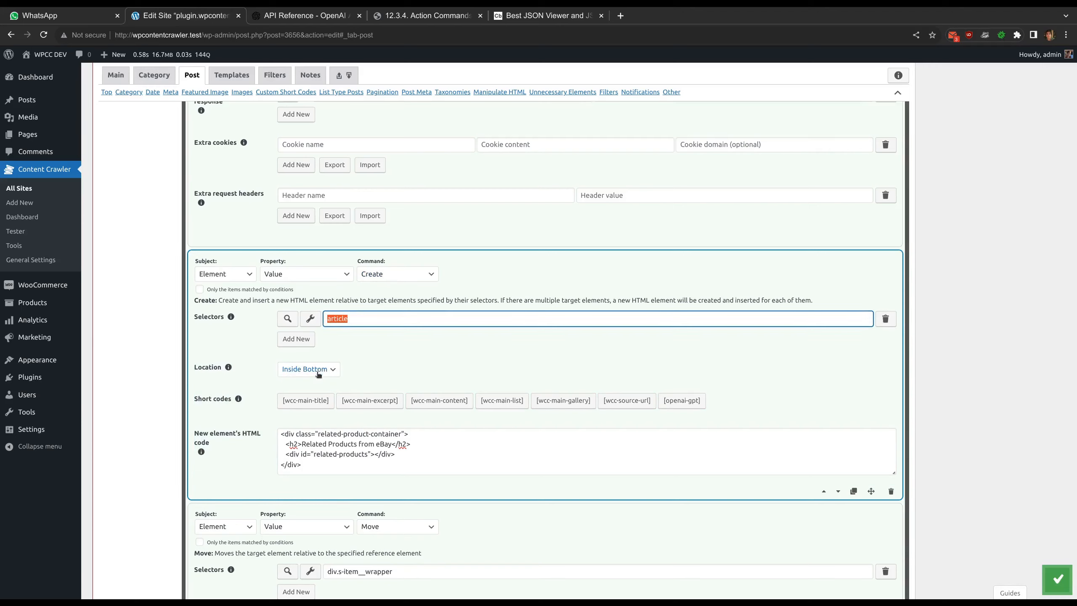
{"action": "left_click_drag", "start_coordinate": [306, 462], "coordinate": [282, 433]}
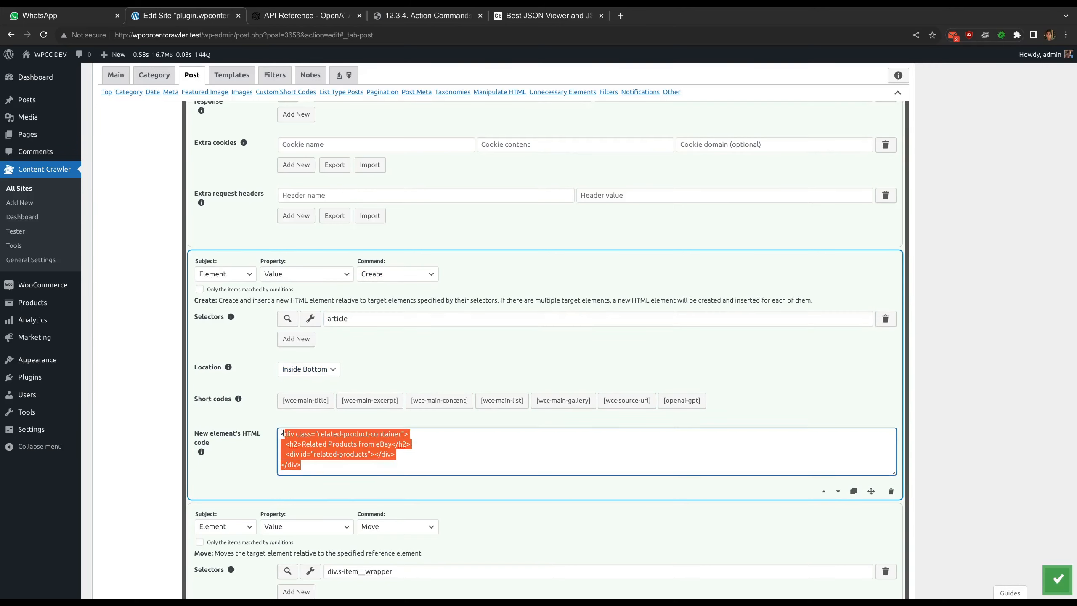
{"action": "left_click", "coordinate": [319, 466]}
{"action": "left_click_drag", "start_coordinate": [392, 443], "coordinate": [371, 454]}
{"action": "left_click", "coordinate": [302, 443]}
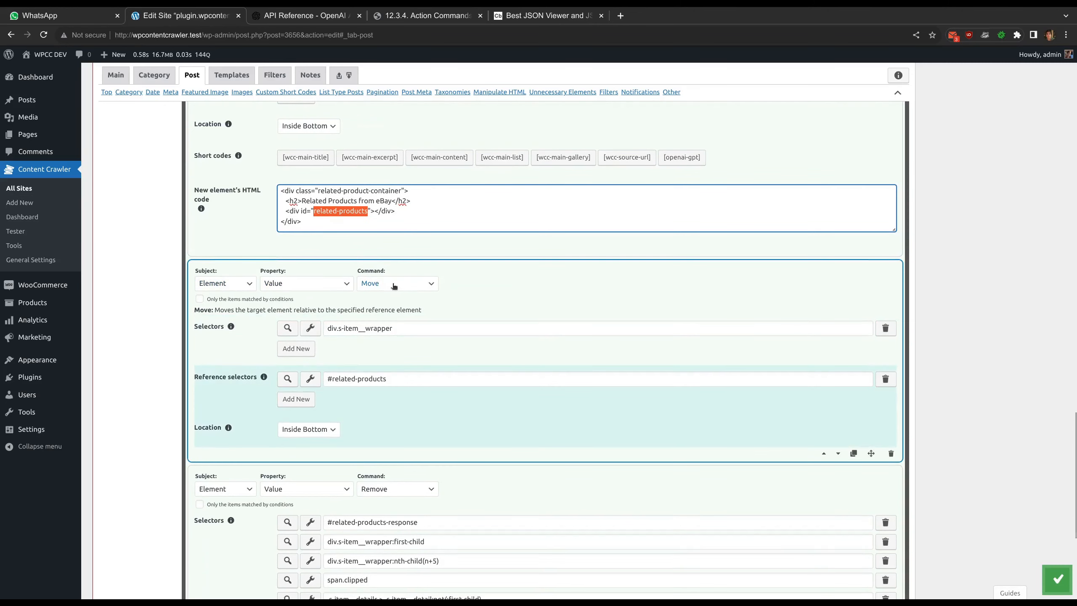
Review the Move command's div.s-item__wrapper selector and compare its #related-products reference selector with the ID in the new element's HTML code
{"action": "left_click_drag", "start_coordinate": [393, 328], "coordinate": [328, 329]}
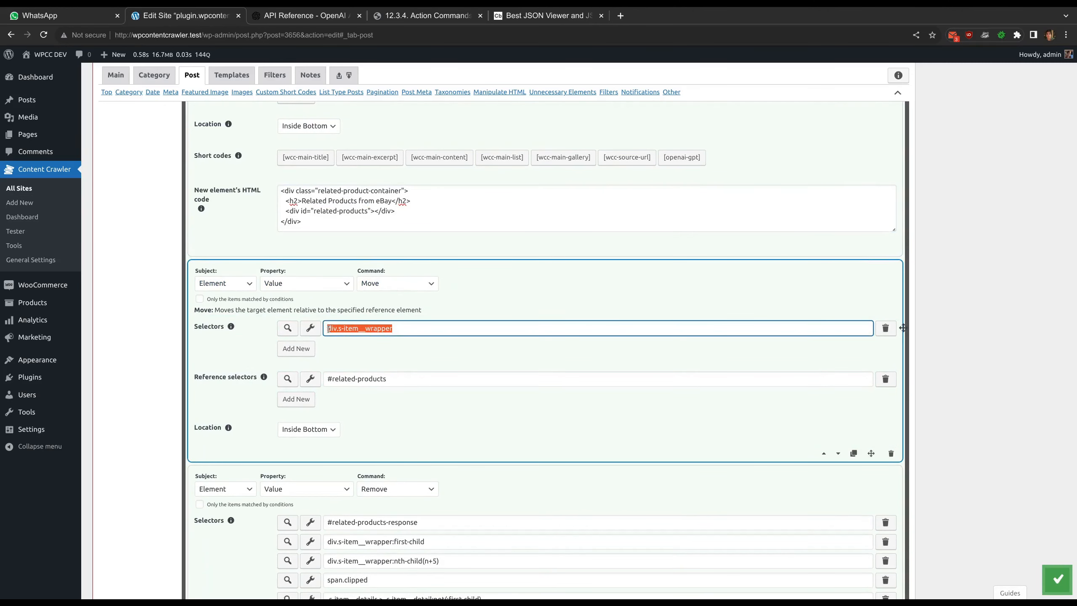
{"action": "left_click", "coordinate": [356, 352]}
{"action": "left_click_drag", "start_coordinate": [313, 210], "coordinate": [368, 211]}
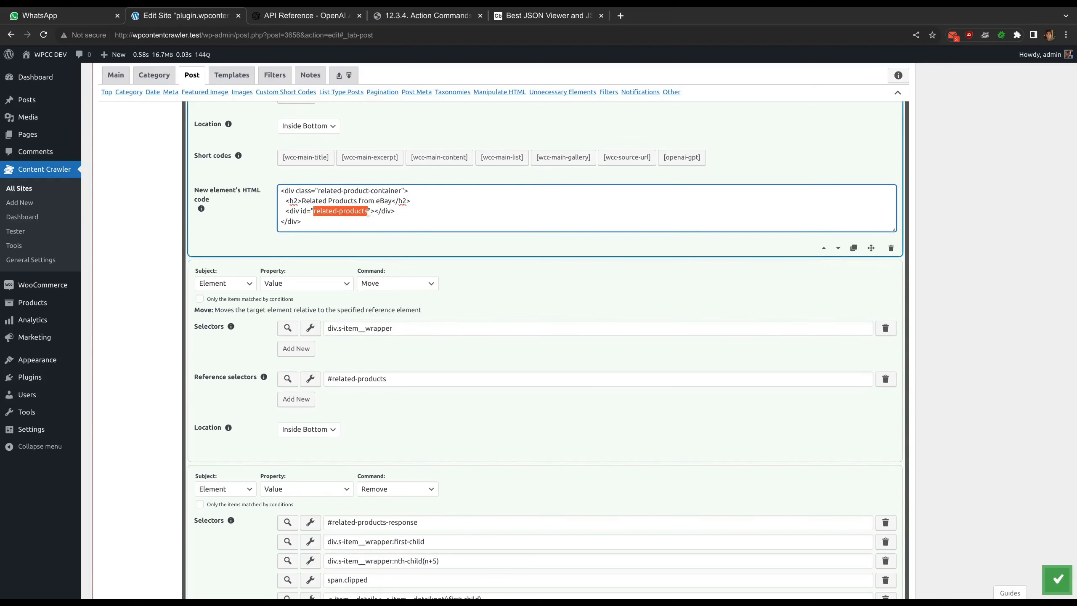
{"action": "left_click_drag", "start_coordinate": [329, 377], "coordinate": [387, 379]}
{"action": "left_click", "coordinate": [351, 413]}
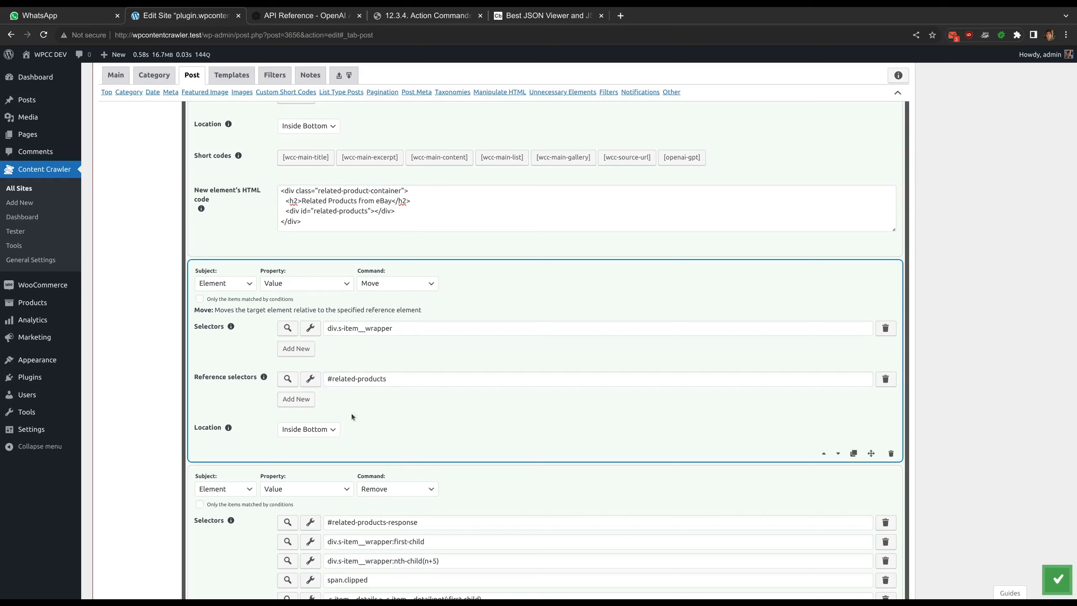
Change the Remove command's first selector to related-products-response, without the leading #, and open it in the visual inspector
{"action": "scroll", "coordinate": [371, 404], "scroll_direction": "down", "scroll_amount": 2}
{"action": "scroll", "coordinate": [372, 404], "scroll_direction": "down", "scroll_amount": 4}
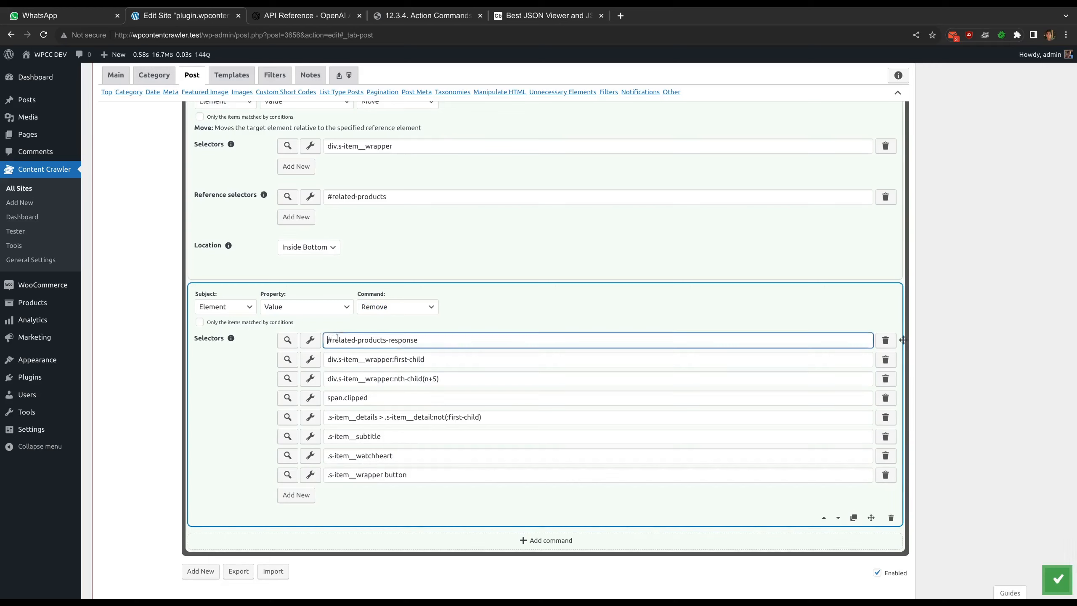
{"action": "triple_click", "coordinate": [430, 337]}
{"action": "left_click", "coordinate": [310, 340]}
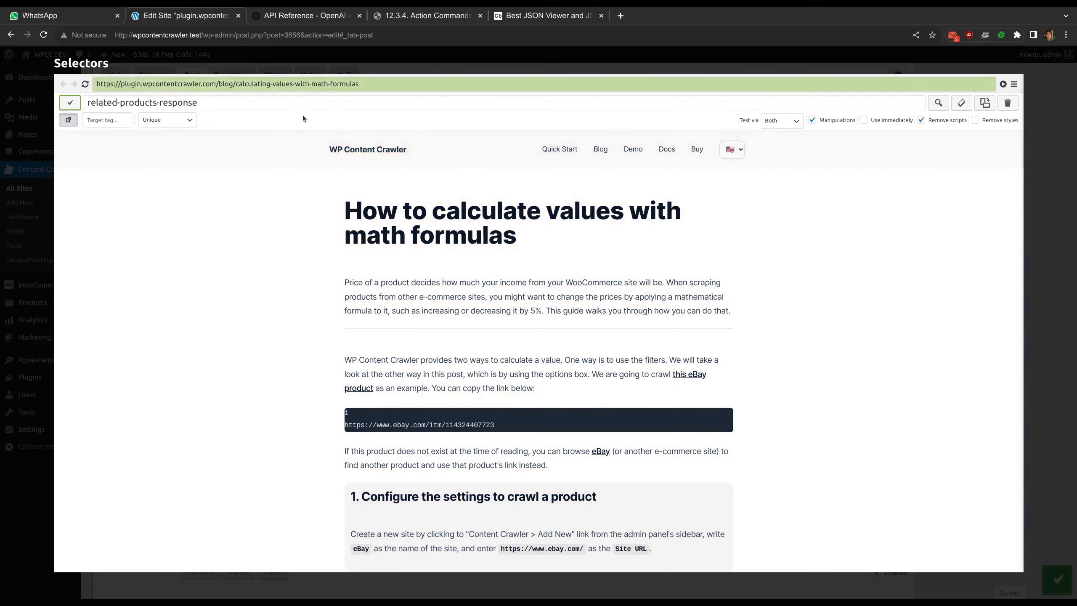
Examine the end of the previewed article page for the related products and the appended eBay response, and close the visual inspector
{"action": "scroll", "coordinate": [332, 239], "scroll_direction": "down", "scroll_amount": 10}
{"action": "scroll", "coordinate": [332, 242], "scroll_direction": "down", "scroll_amount": 15}
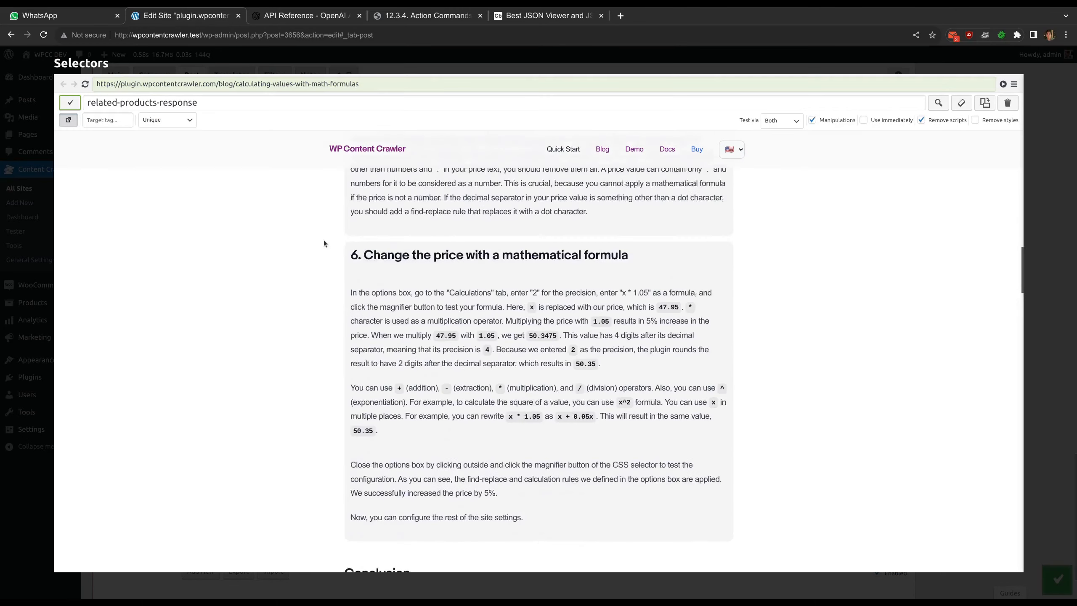
{"action": "scroll", "coordinate": [320, 249], "scroll_direction": "down", "scroll_amount": 15}
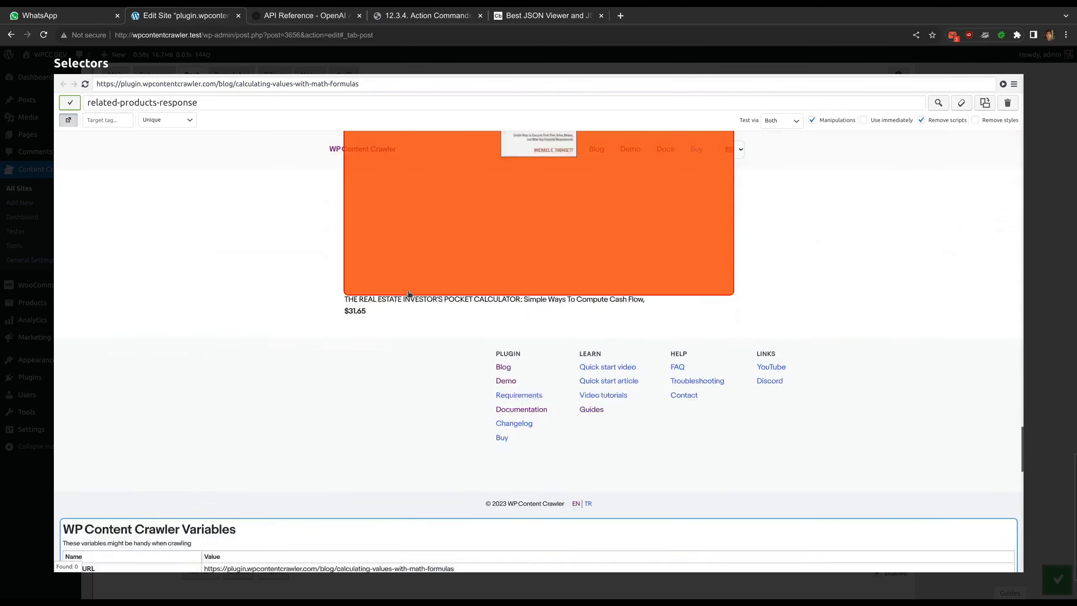
{"action": "scroll", "coordinate": [440, 304], "scroll_direction": "down", "scroll_amount": 10}
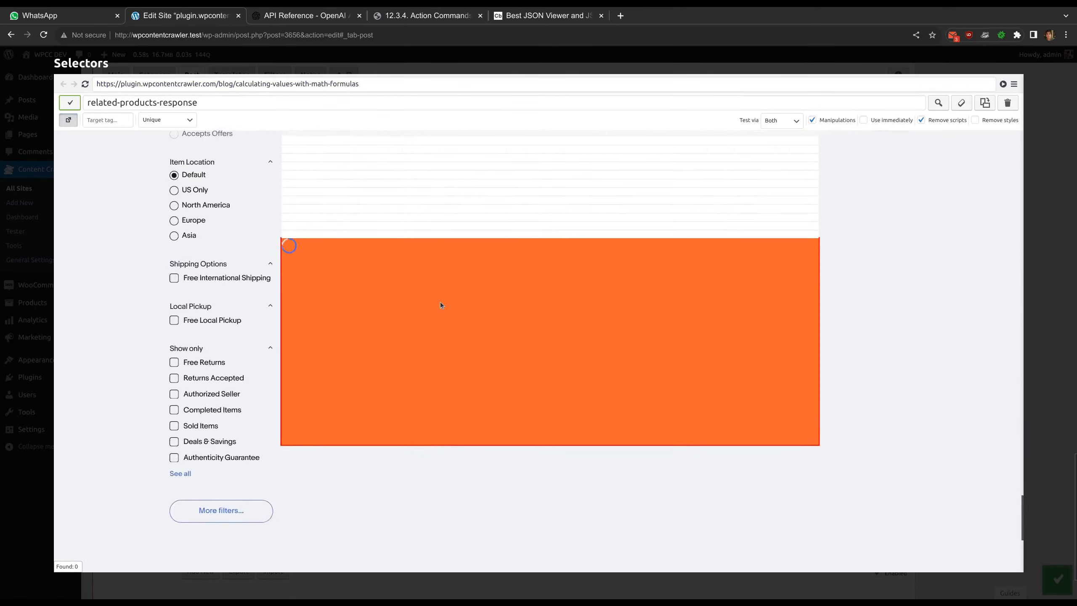
{"action": "scroll", "coordinate": [385, 444], "scroll_direction": "up", "scroll_amount": 15}
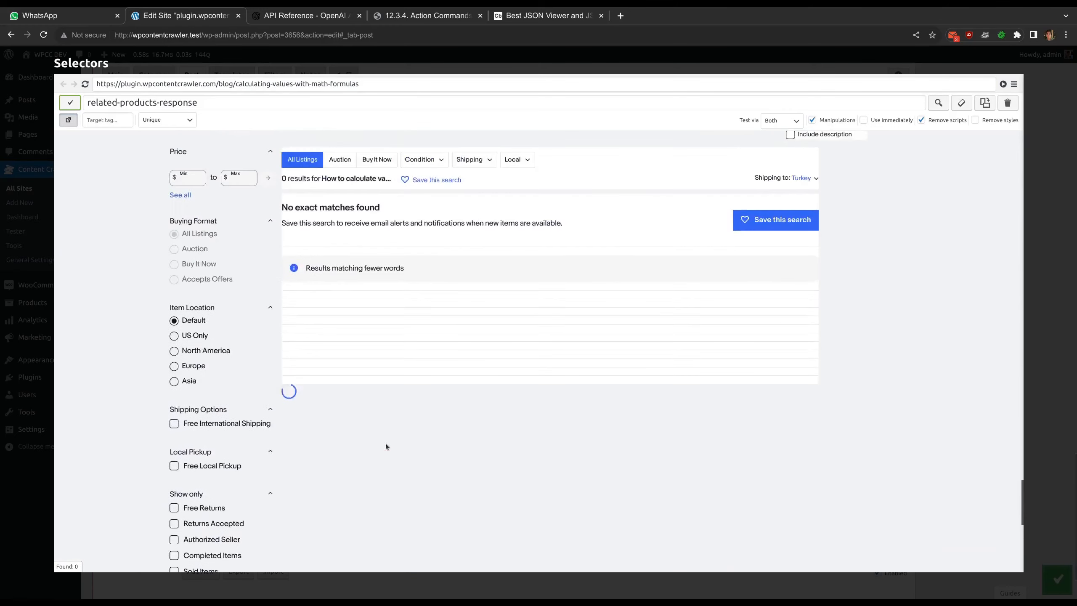
{"action": "scroll", "coordinate": [337, 438], "scroll_direction": "down", "scroll_amount": 7}
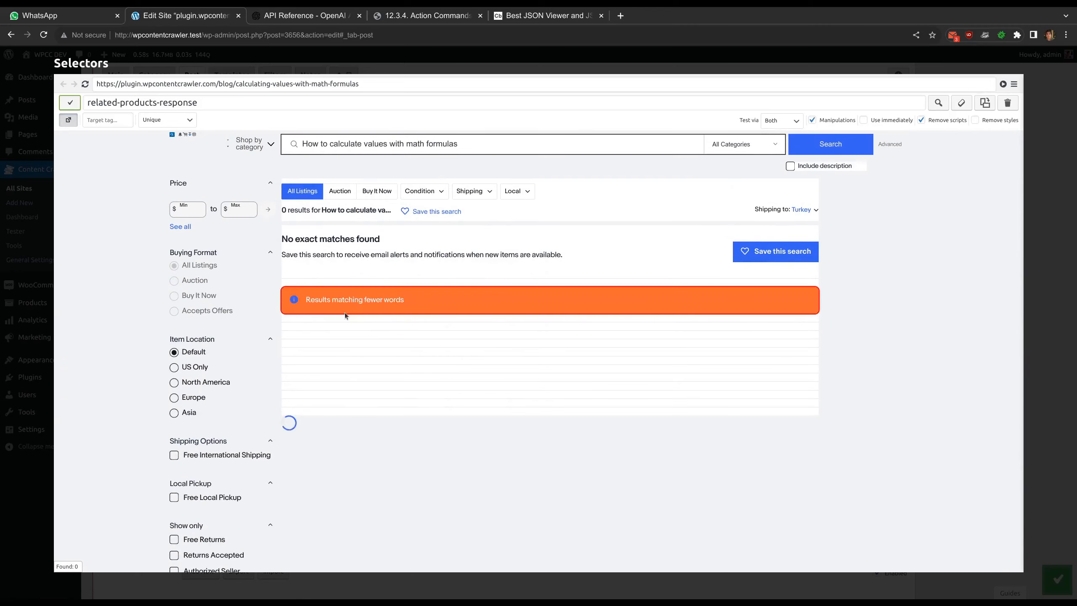
{"action": "left_click", "coordinate": [342, 58]}
Set the Remove command's first selector to #related-products-response, check the end of the page in the visual inspector and close it
{"action": "left_click", "coordinate": [328, 342]}
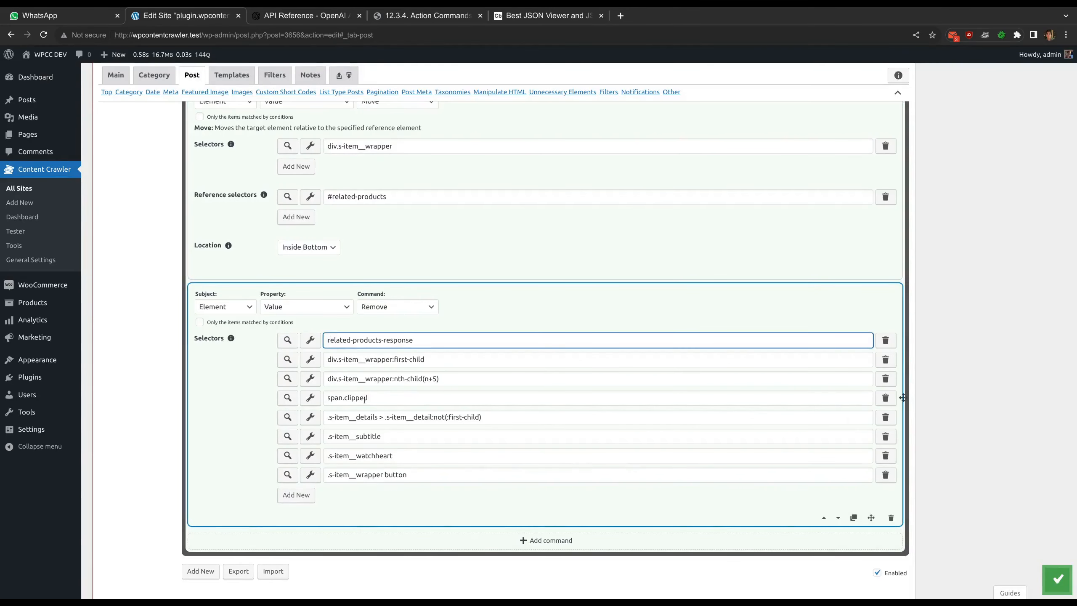
{"action": "type", "text": "#"}
{"action": "left_click", "coordinate": [311, 339]}
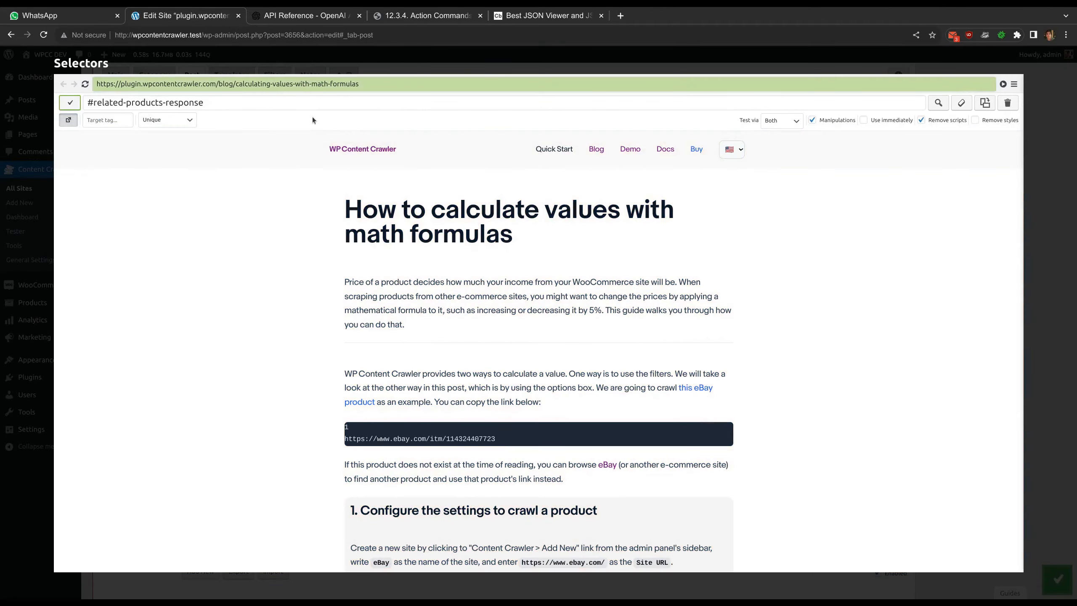
{"action": "scroll", "coordinate": [333, 325], "scroll_direction": "down", "scroll_amount": 15}
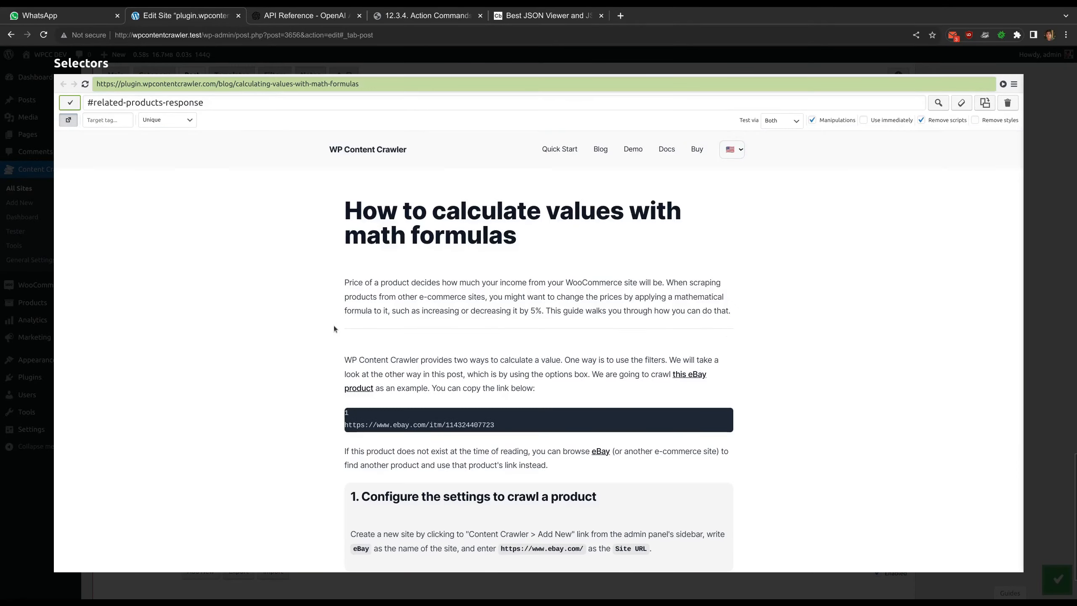
{"action": "scroll", "coordinate": [335, 328], "scroll_direction": "down", "scroll_amount": 15}
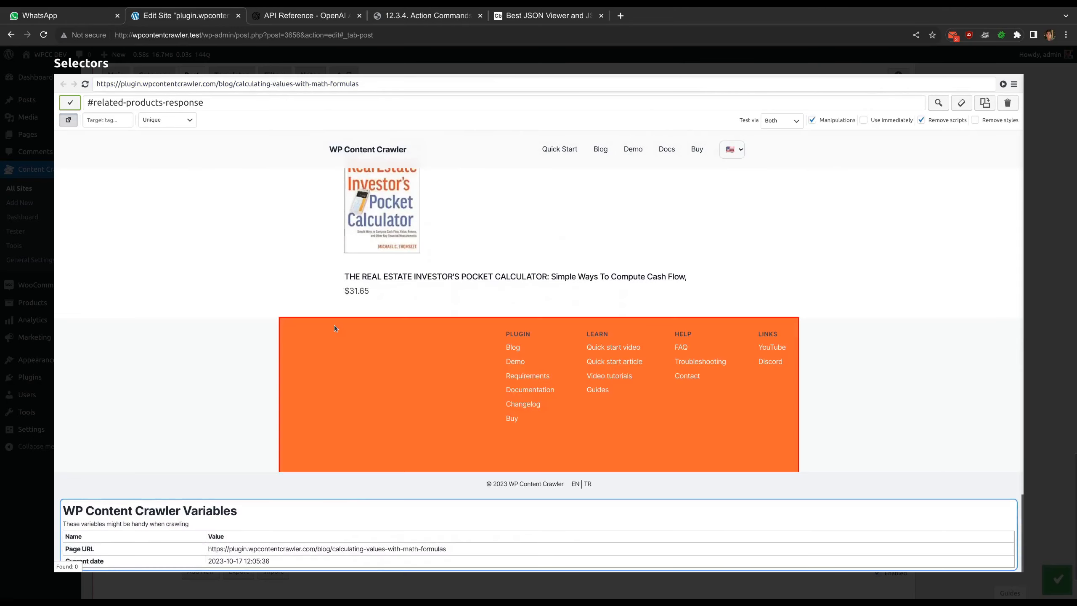
{"action": "scroll", "coordinate": [334, 325], "scroll_direction": "up", "scroll_amount": 8}
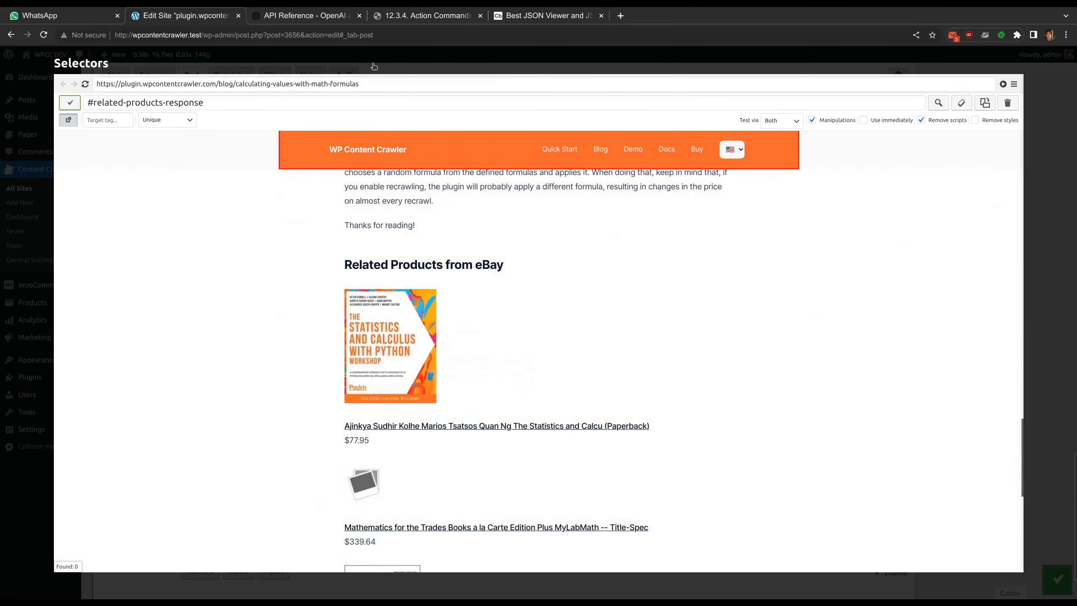
{"action": "left_click", "coordinate": [373, 66]}
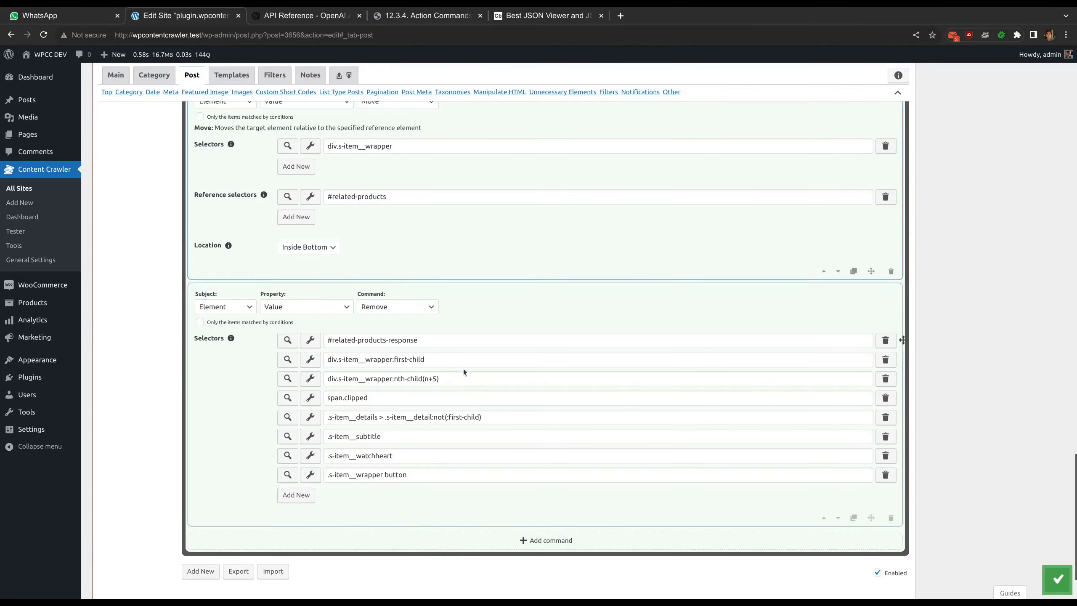
Collapse the "Retrieve related products from eBay" filter to its summary of commands
{"action": "scroll", "coordinate": [462, 369], "scroll_direction": "up", "scroll_amount": 9}
{"action": "scroll", "coordinate": [461, 369], "scroll_direction": "up", "scroll_amount": 9}
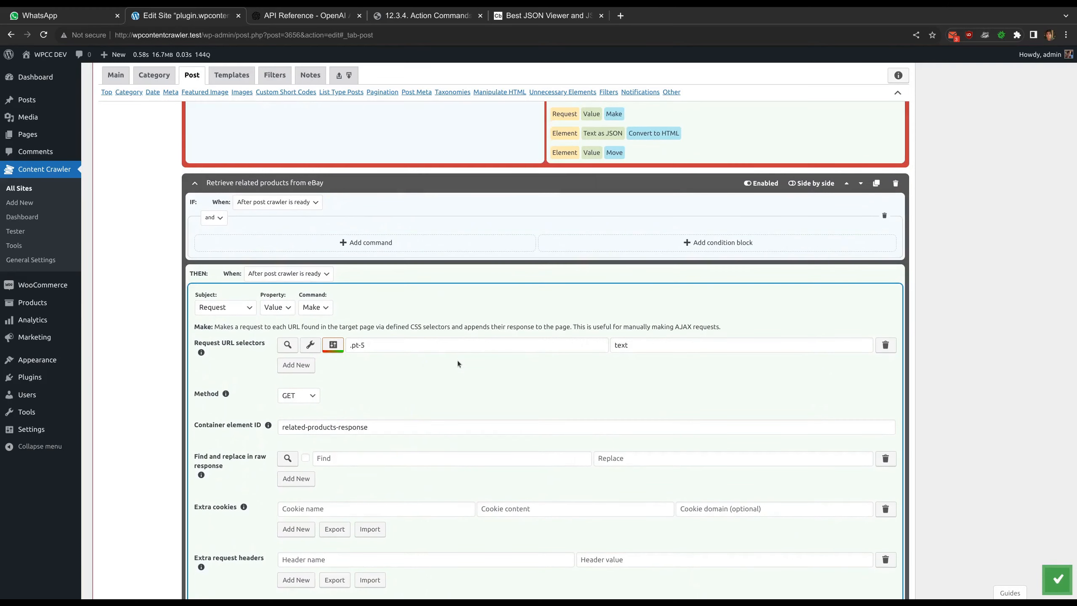
{"action": "left_click", "coordinate": [196, 186]}
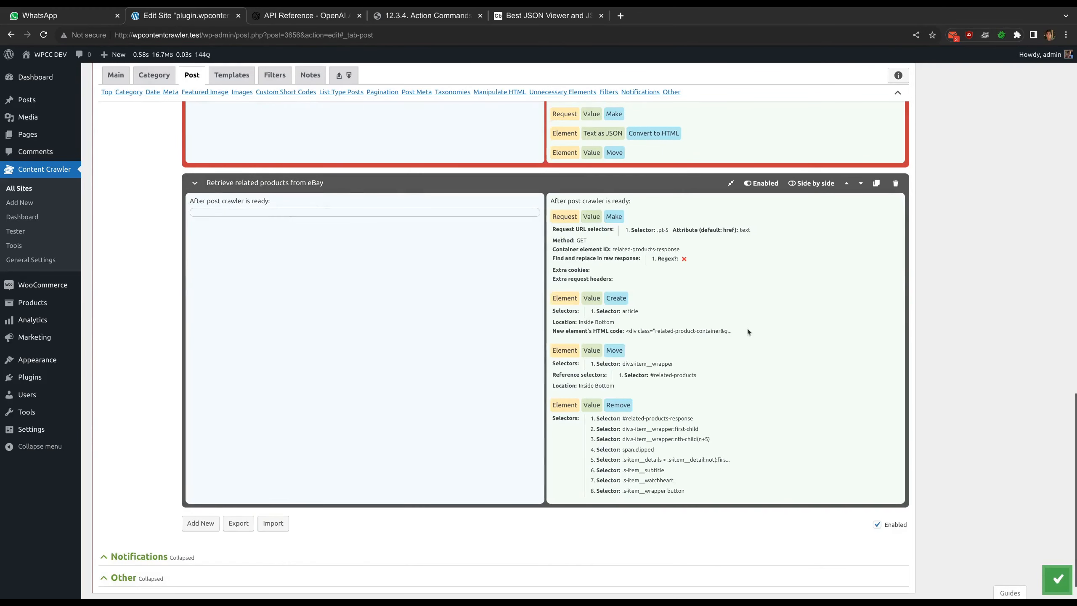